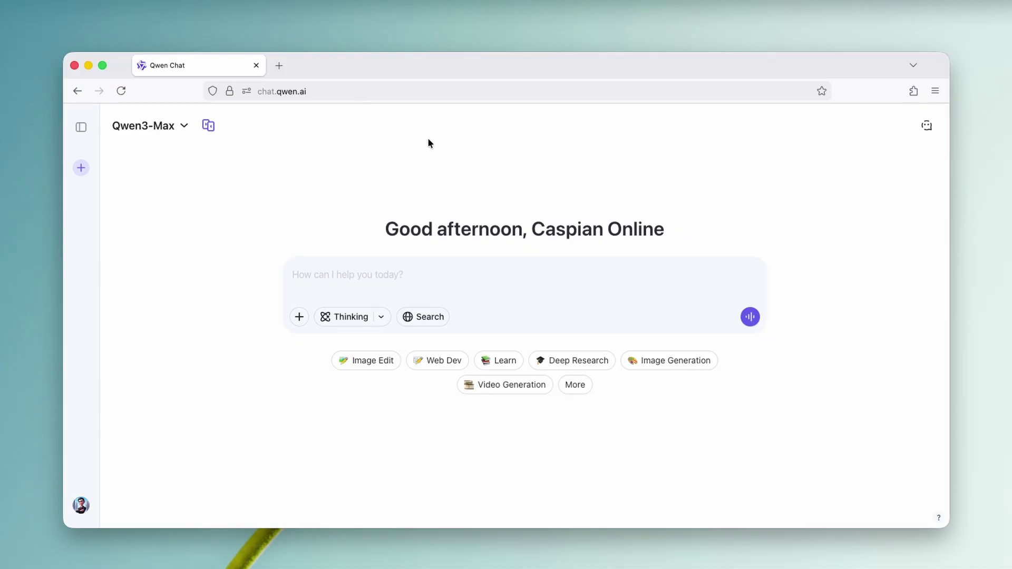
Sign out, sign back in, and expand the full list of suggestion categories.
{"action": "left_click", "coordinate": [80, 506]}
{"action": "left_click", "coordinate": [142, 481]}
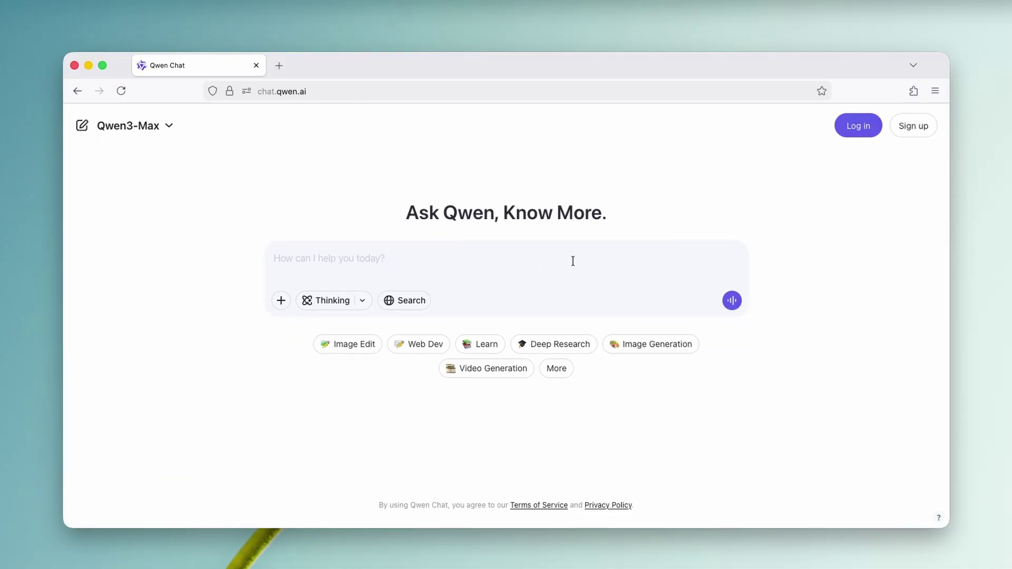
{"action": "left_click", "coordinate": [850, 127]}
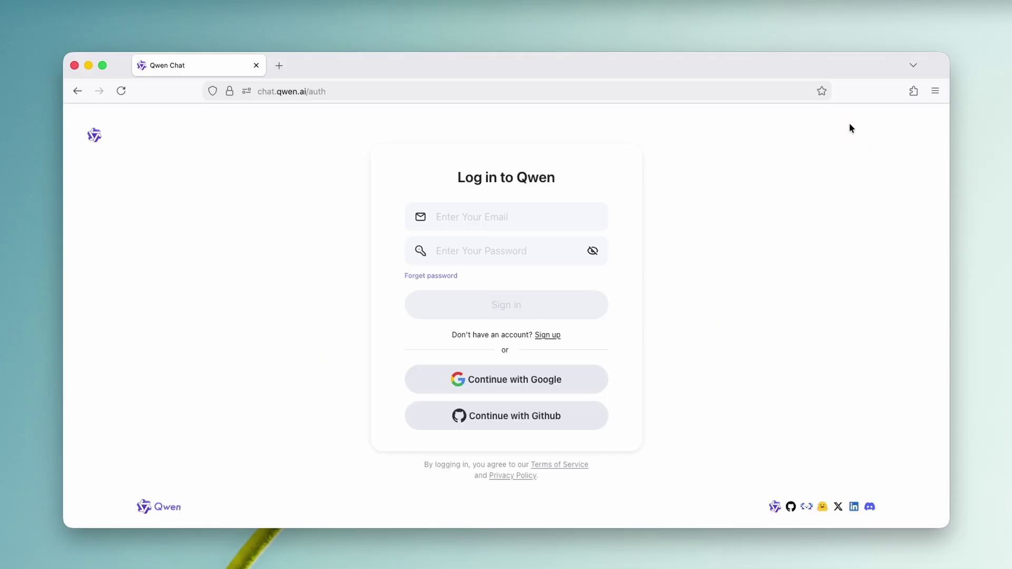
{"action": "left_click", "coordinate": [524, 381]}
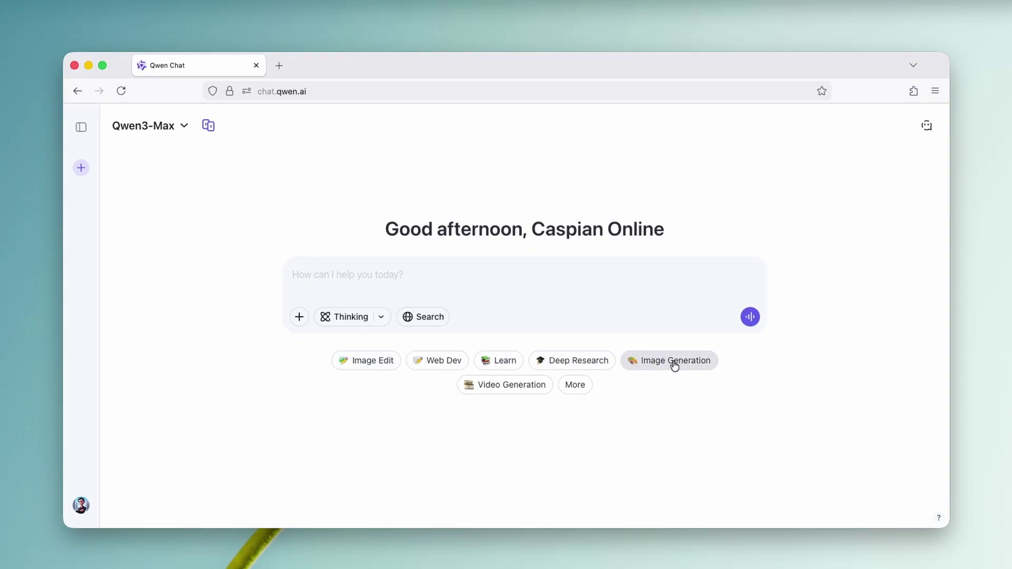
{"action": "left_click", "coordinate": [573, 386]}
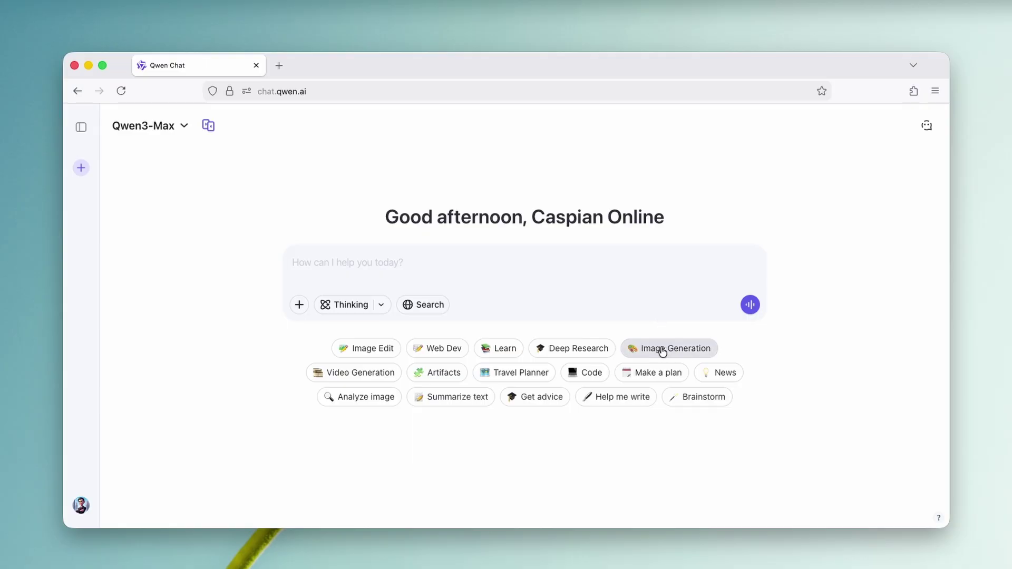
In Image Generation at 16:9, request 'generate an image of the elephant riding a tricycle'.
{"action": "left_click", "coordinate": [683, 349]}
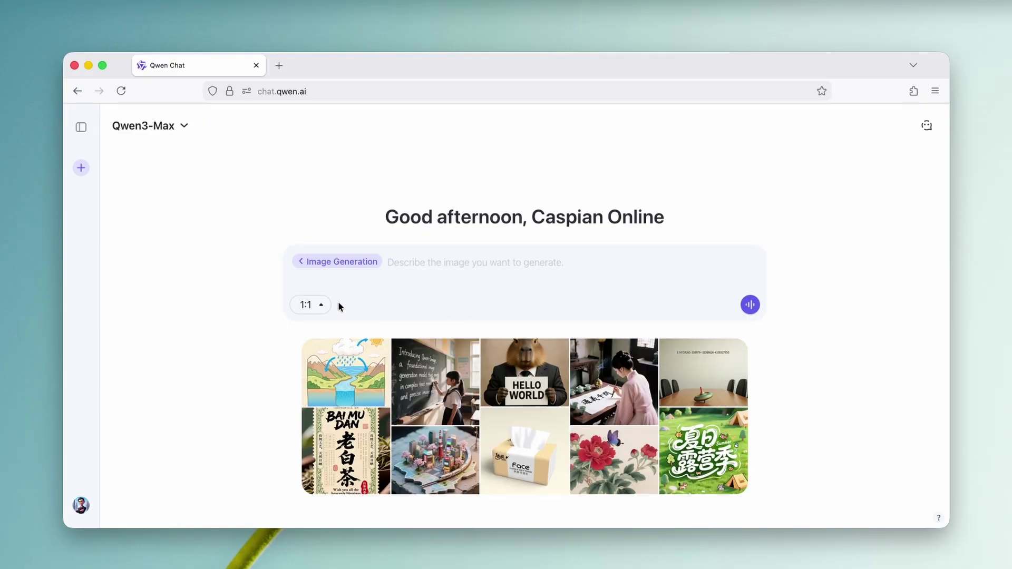
{"action": "left_click", "coordinate": [322, 304]}
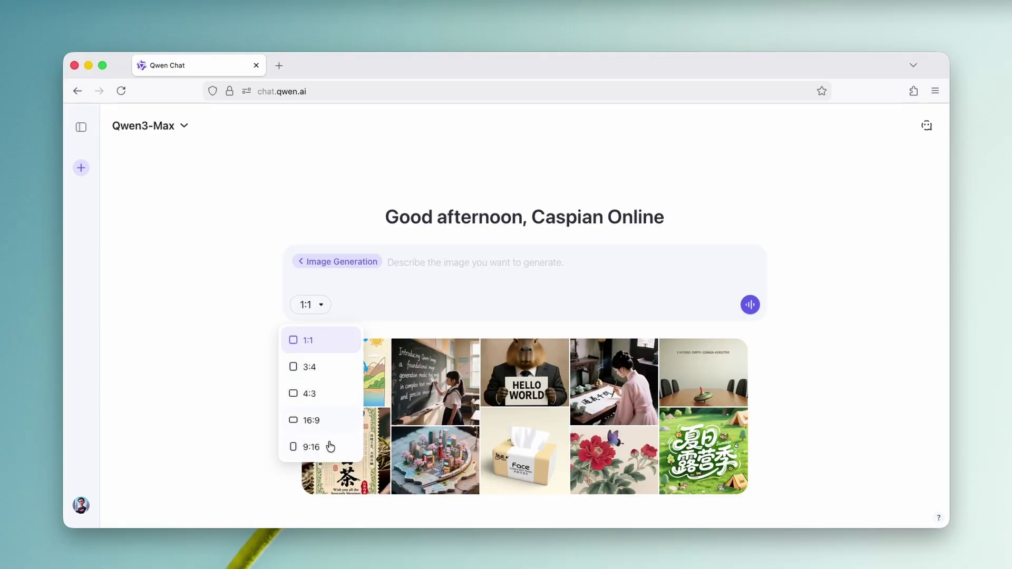
{"action": "left_click", "coordinate": [329, 426]}
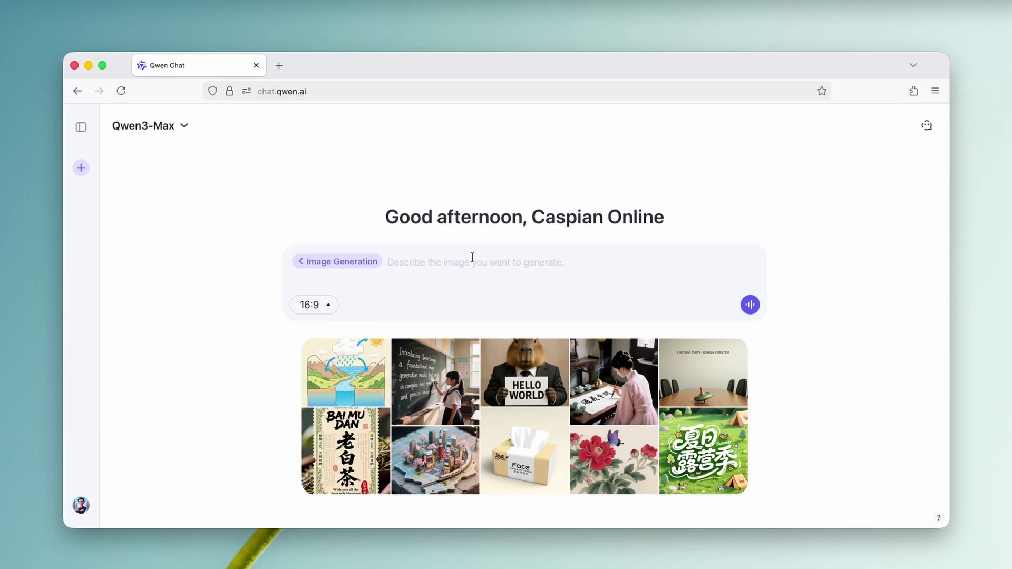
{"action": "type", "text": "generate an imeg"}
{"action": "key", "text": "BackSpace"}
{"action": "key", "text": "BackSpace"}
{"action": "type", "text": "age of the elephant riding a tricycle"}
{"action": "left_click", "coordinate": [750, 305]}
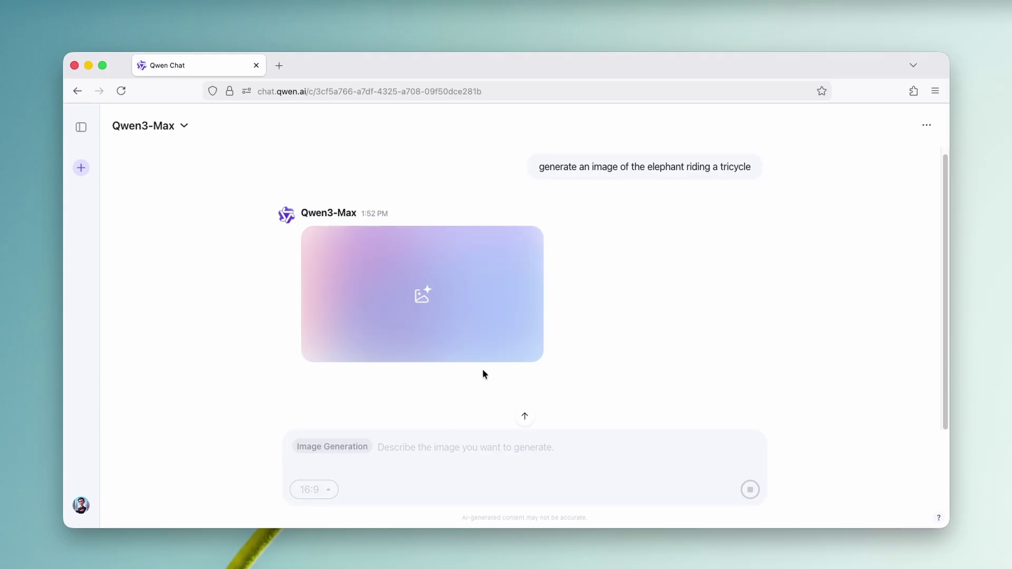
Enlarge the finished cartoon elephant-on-red-tricycle image captioned 'The Big Ride!'.
{"action": "key", "text": "super+l"}
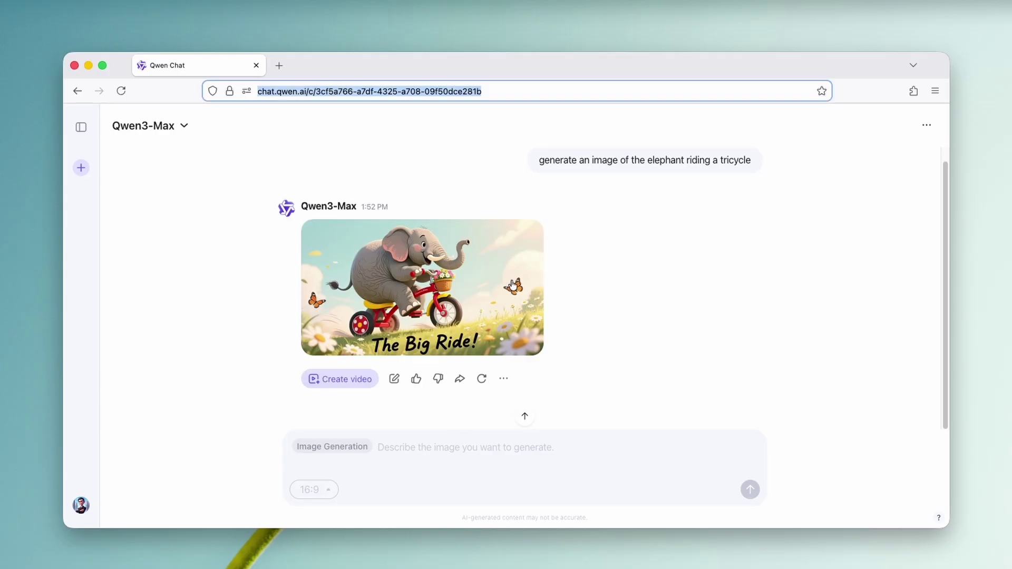
{"action": "left_click", "coordinate": [436, 298]}
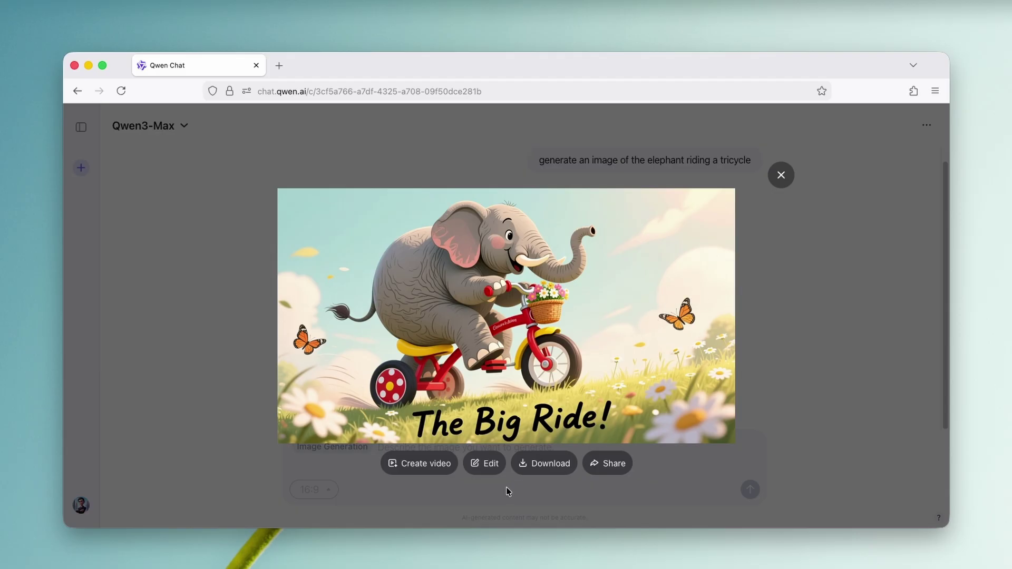
Edit the elephant image with 'change the butterflies to bees' and enlarge the result.
{"action": "left_click", "coordinate": [490, 467]}
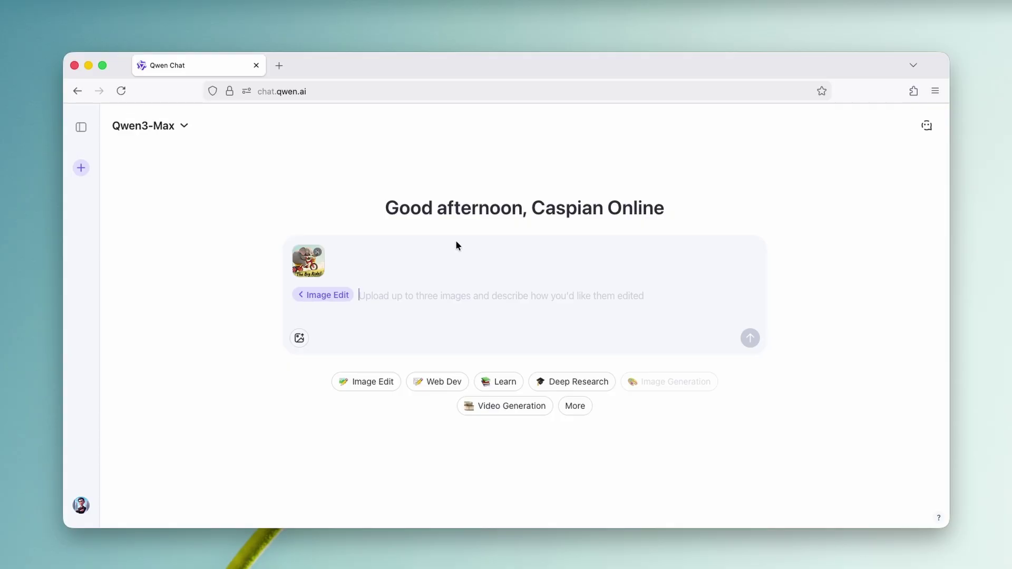
{"action": "type", "text": "change the butterflies to bees"}
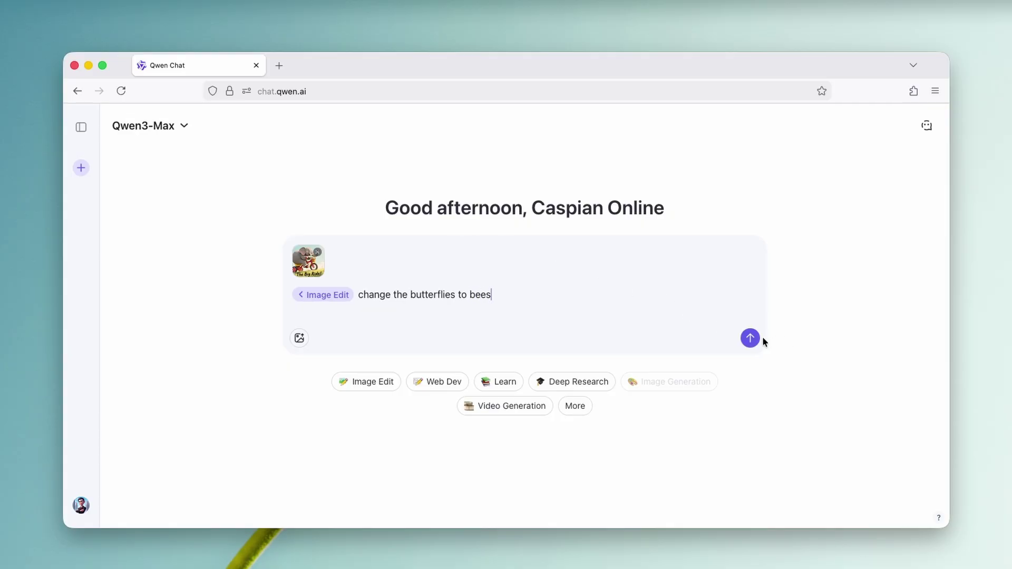
{"action": "left_click", "coordinate": [757, 337]}
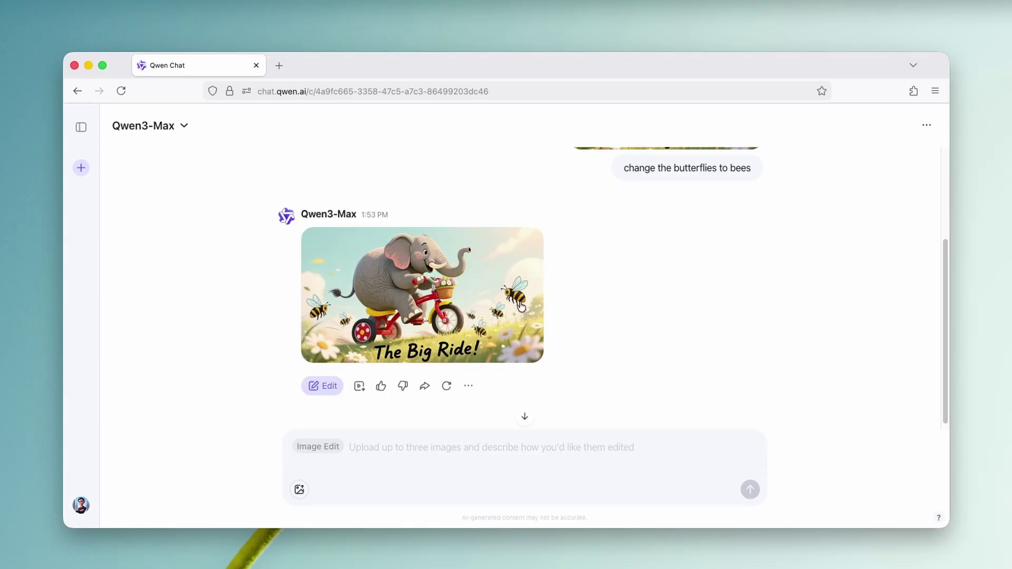
{"action": "left_click", "coordinate": [468, 301]}
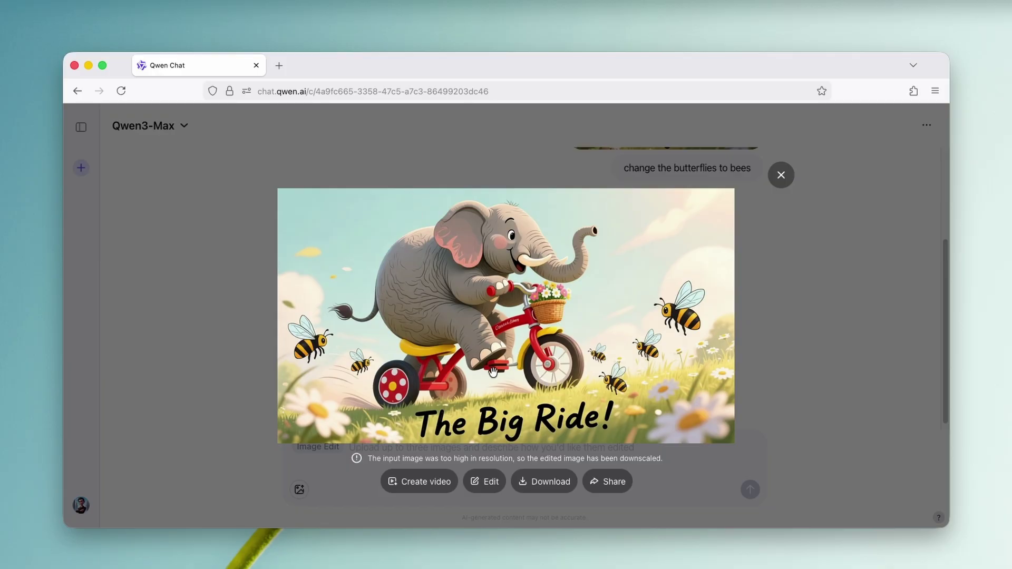
Create a video from the bee-edited image using the pasted animation prompt.
{"action": "left_click", "coordinate": [436, 486]}
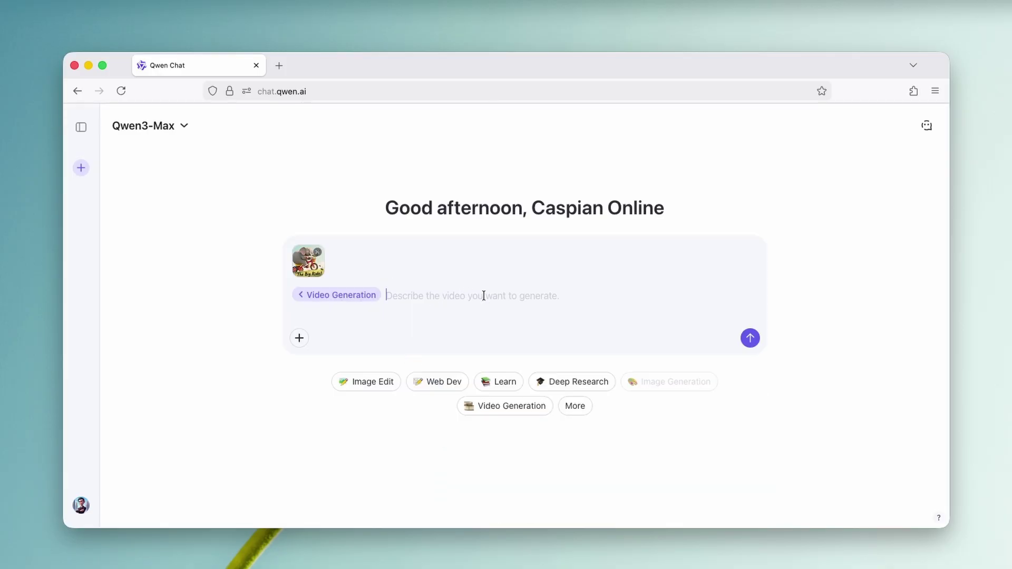
{"action": "type", "text": "add the animation to this video and the elephant is riding a tricycle"}
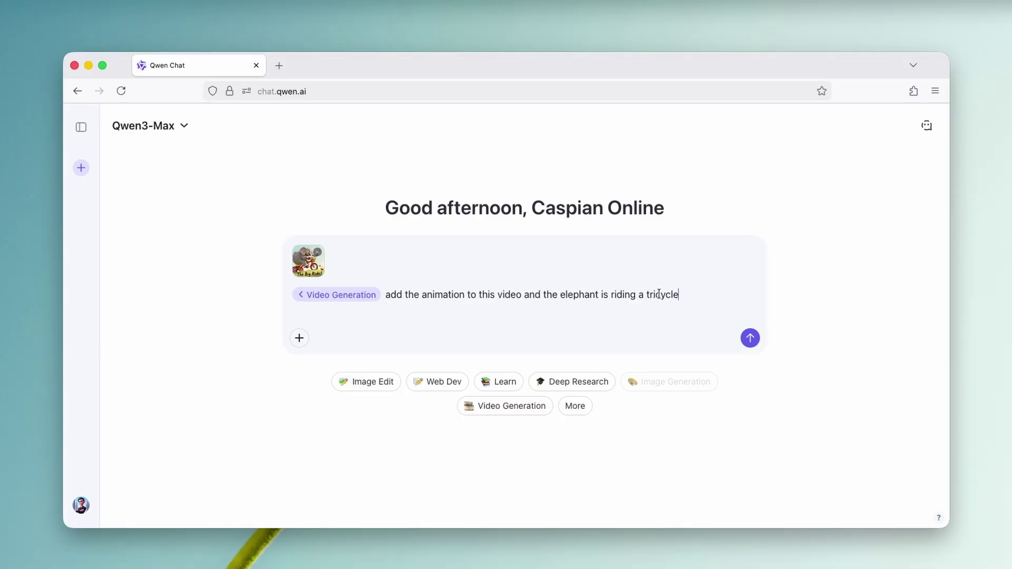
{"action": "left_click", "coordinate": [750, 343]}
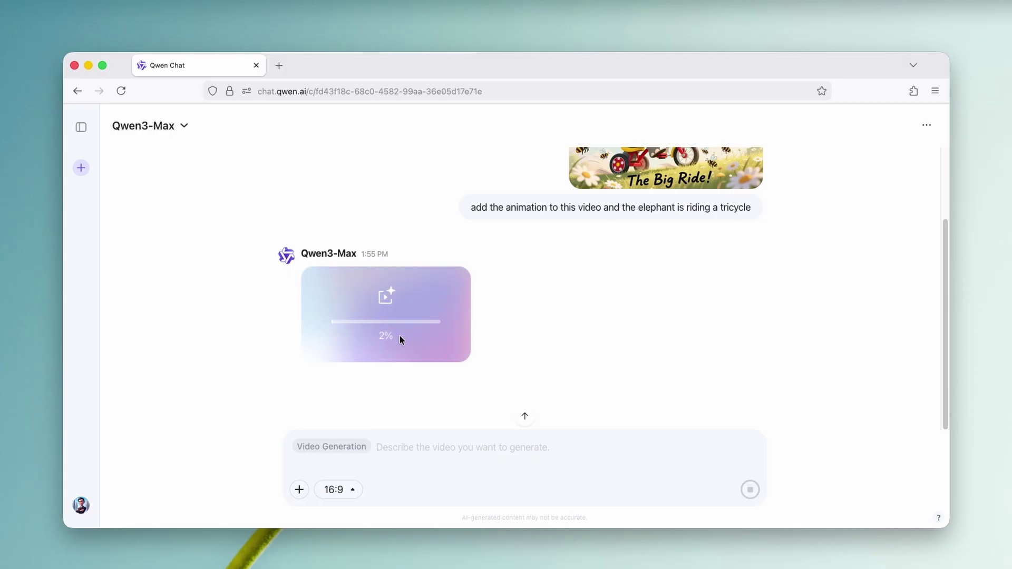
{"action": "left_click_drag", "start_coordinate": [402, 336], "coordinate": [376, 334]}
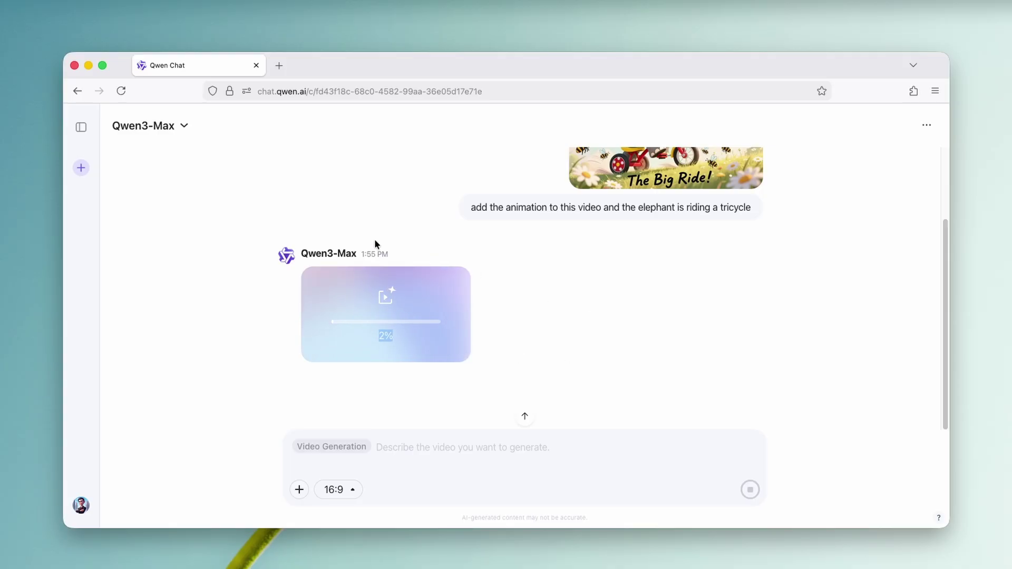
Duplicate the chat into a second tab and start a new empty chat there.
{"action": "key", "text": "super+l"}
{"action": "key", "text": "alt+shift+Return"}
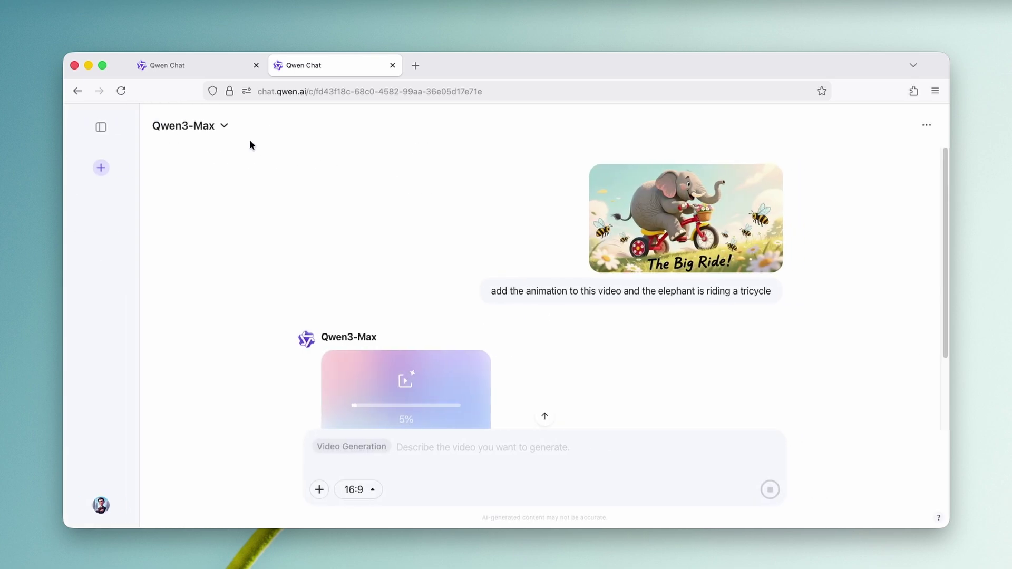
{"action": "left_click", "coordinate": [86, 129]}
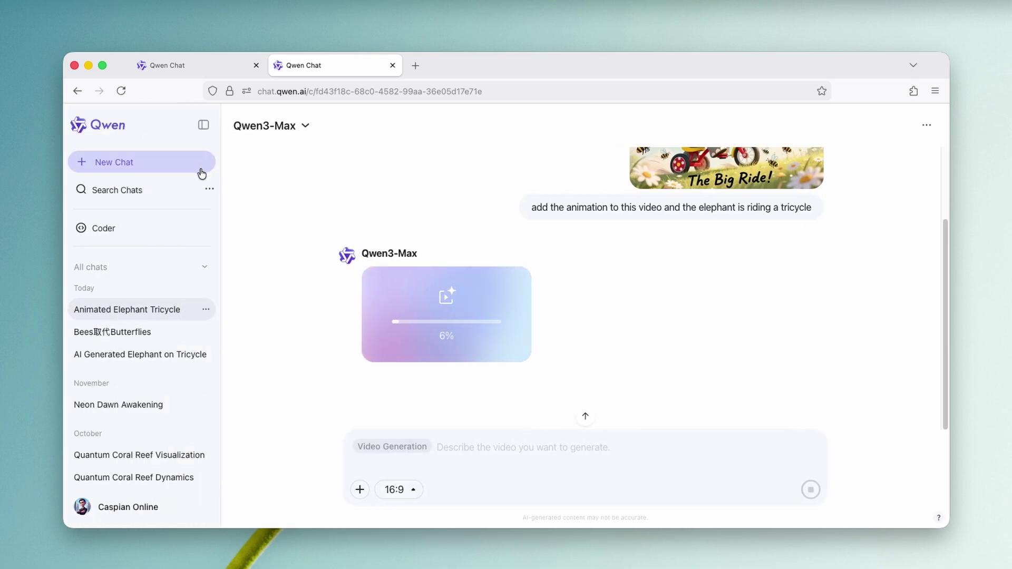
{"action": "left_click", "coordinate": [142, 166]}
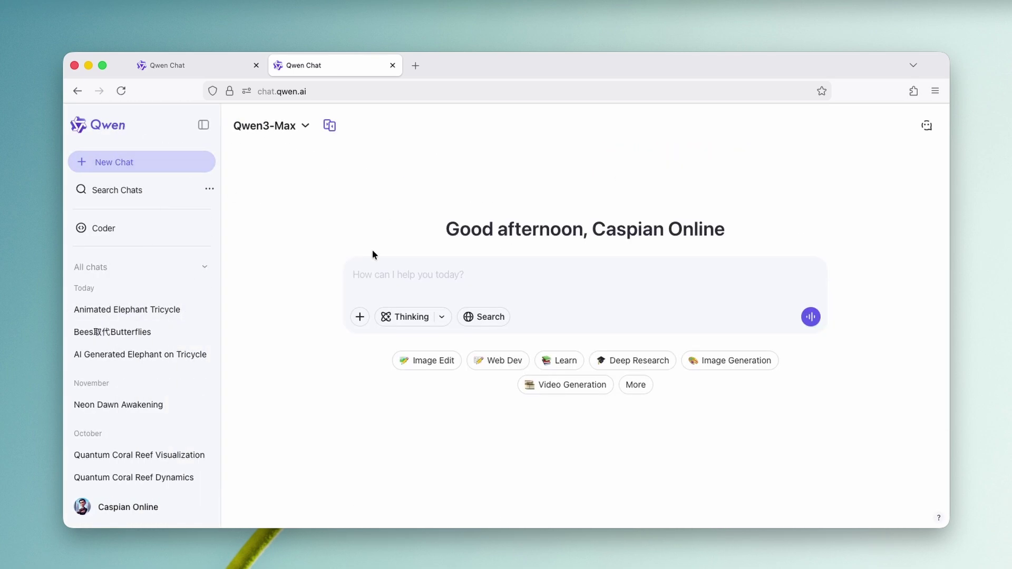
In Web Dev mode, enter 'create a website for a furniture business' with Thinking budget enabled.
{"action": "left_click", "coordinate": [637, 385]}
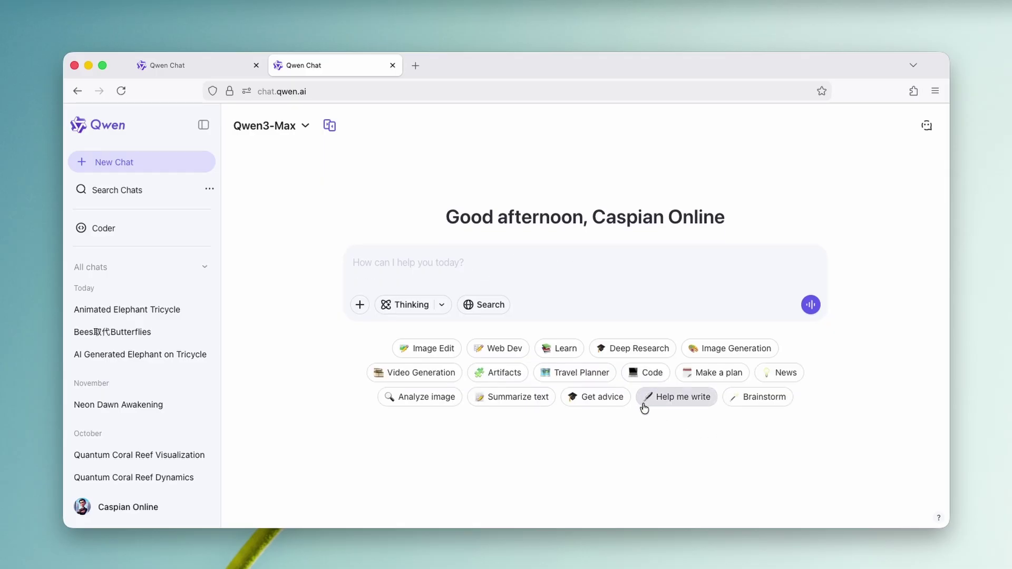
{"action": "left_click", "coordinate": [509, 350]}
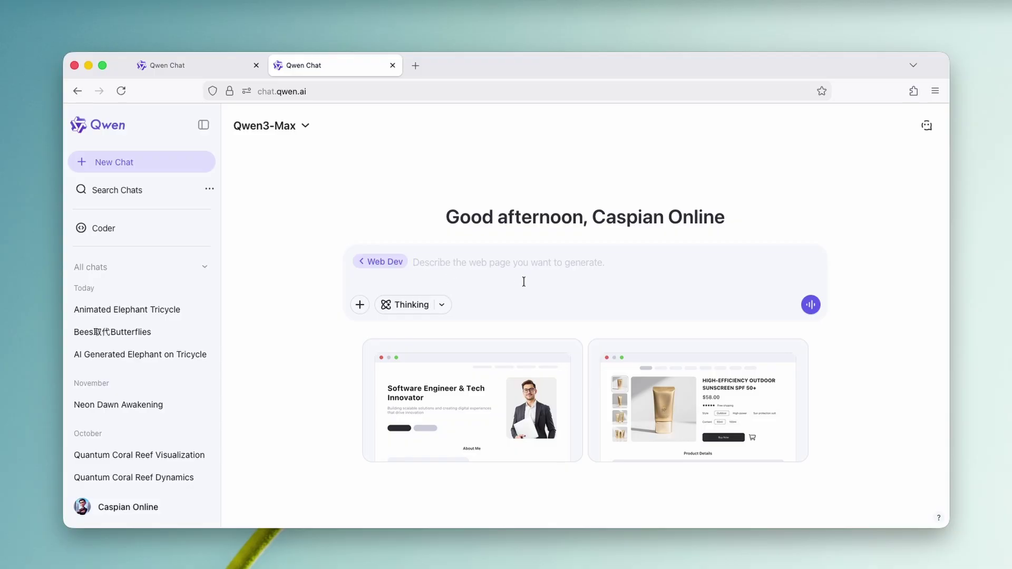
{"action": "type", "text": "create a website for a furniture business"}
{"action": "left_click", "coordinate": [441, 305]}
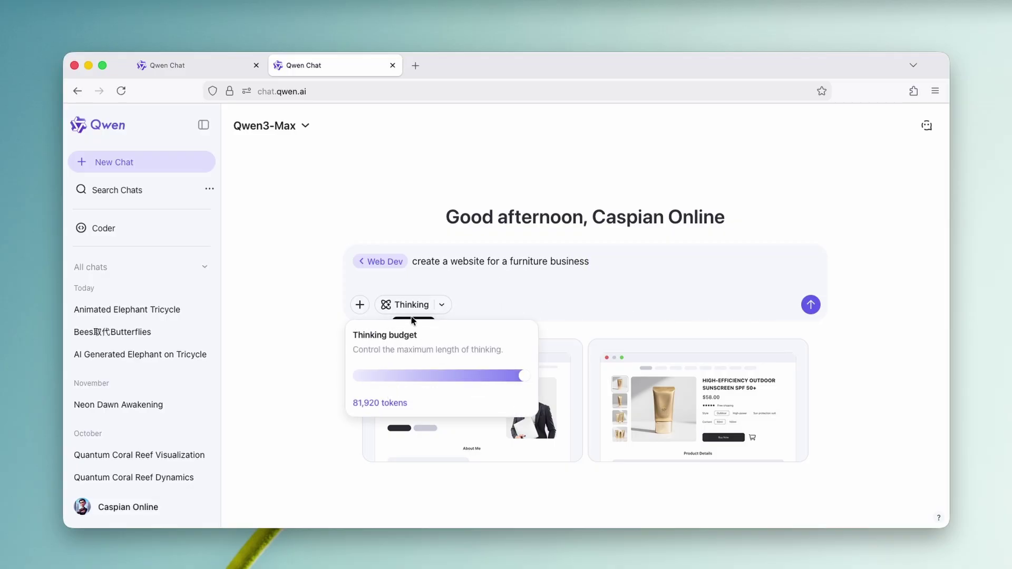
Send the furniture website request, check the video's progress in the first tab, and return.
{"action": "left_click", "coordinate": [810, 304]}
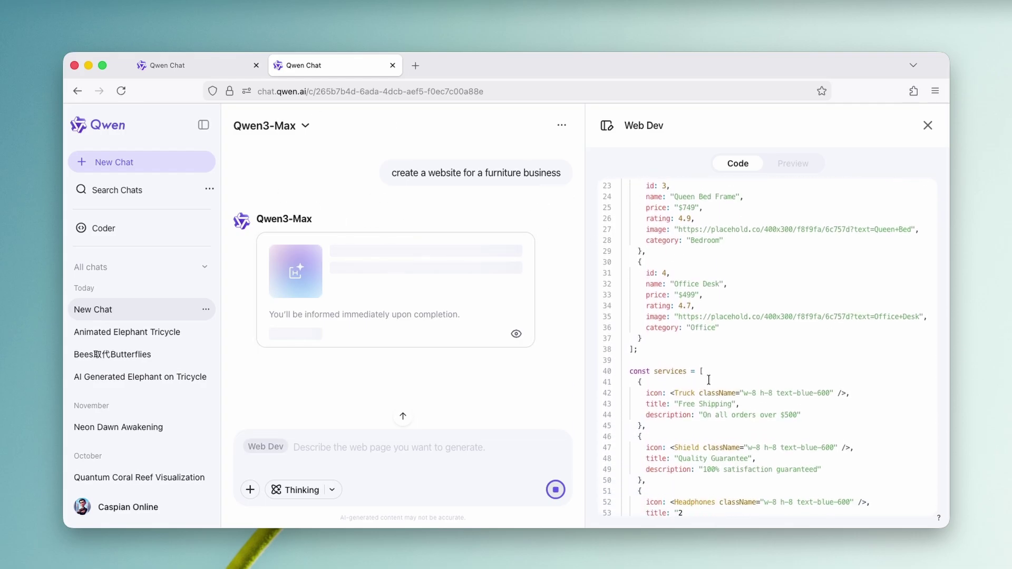
{"action": "left_click", "coordinate": [190, 73]}
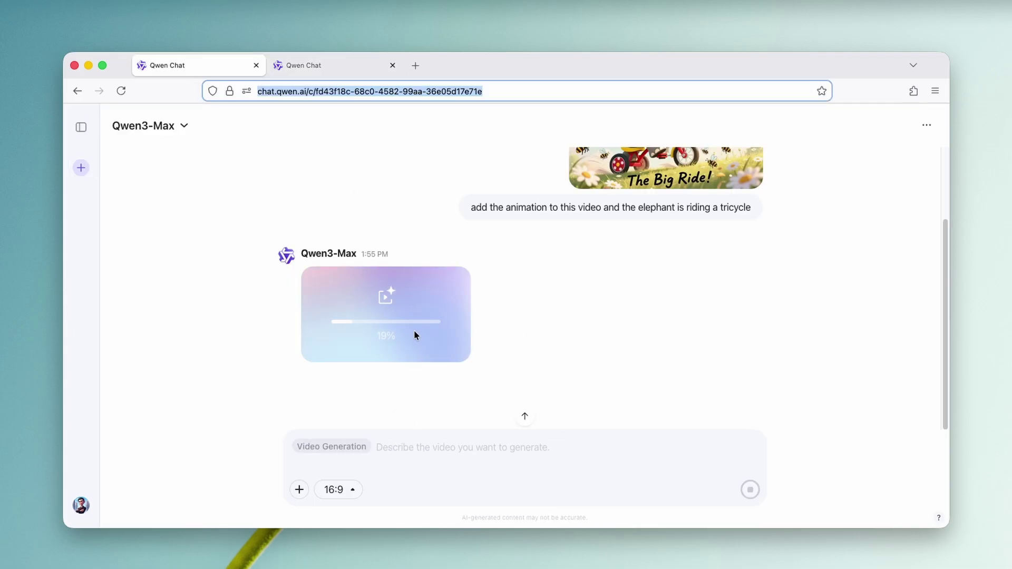
{"action": "key", "text": "ctrl+Tab"}
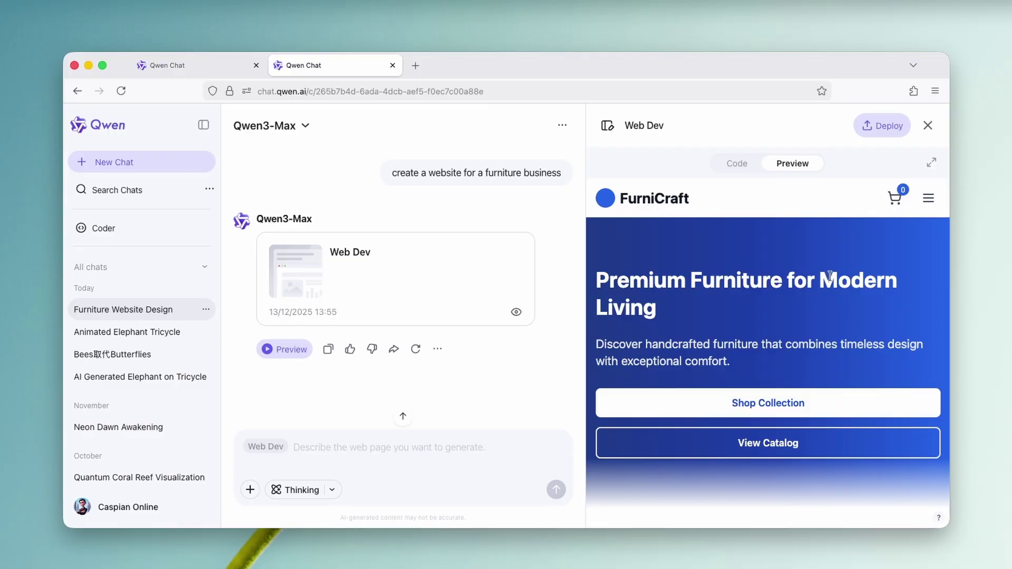
Browse the FurniCraft site full screen, including featured products priced $499 to $1,299, then exit.
{"action": "left_click", "coordinate": [931, 163]}
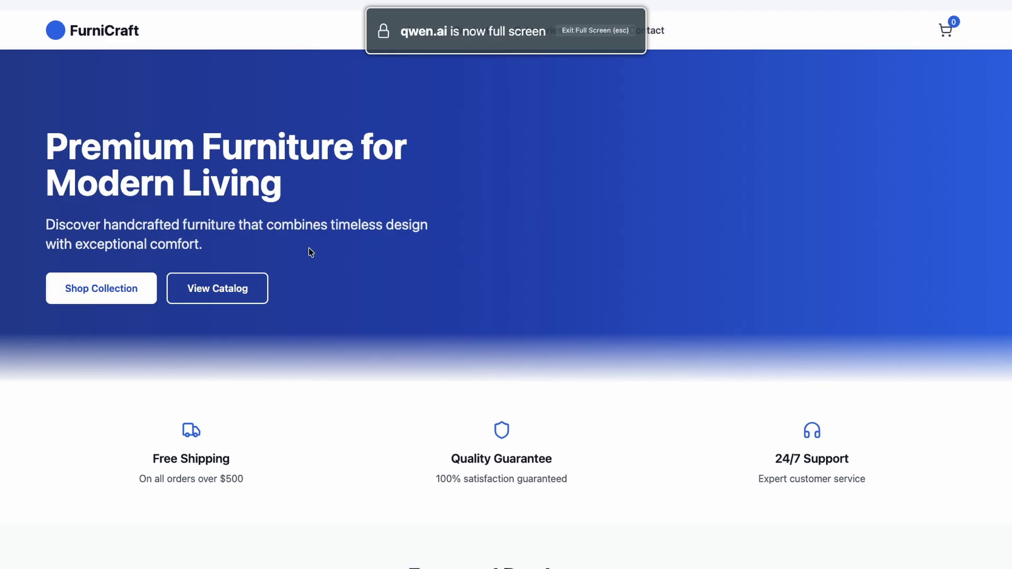
{"action": "scroll", "coordinate": [311, 253], "scroll_direction": "down", "scroll_amount": 10}
{"action": "scroll", "coordinate": [483, 226], "scroll_direction": "down", "scroll_amount": 4}
{"action": "scroll", "coordinate": [431, 289], "scroll_direction": "up", "scroll_amount": 10}
{"action": "scroll", "coordinate": [411, 154], "scroll_direction": "up", "scroll_amount": 4}
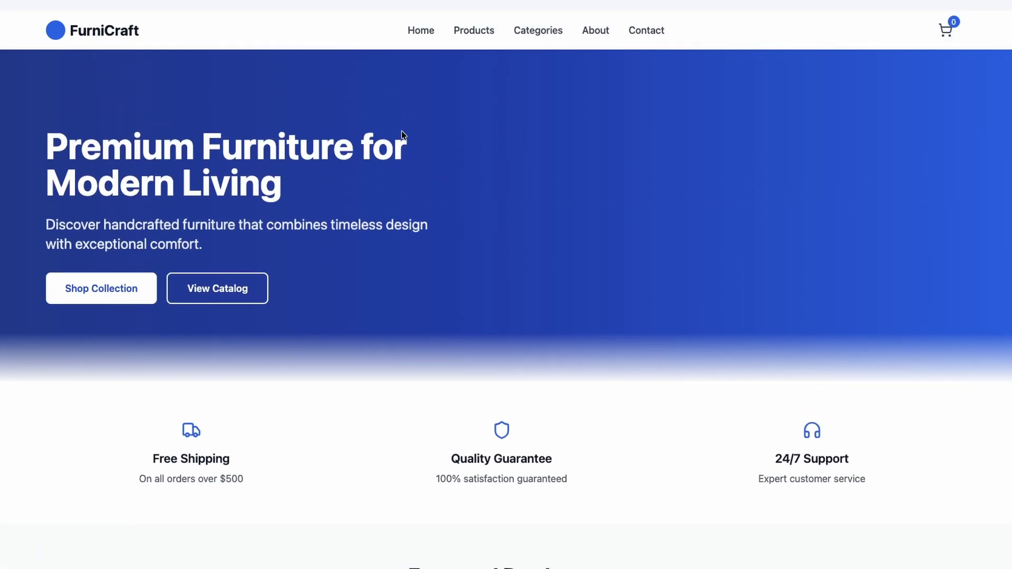
{"action": "scroll", "coordinate": [427, 170], "scroll_direction": "down", "scroll_amount": 4}
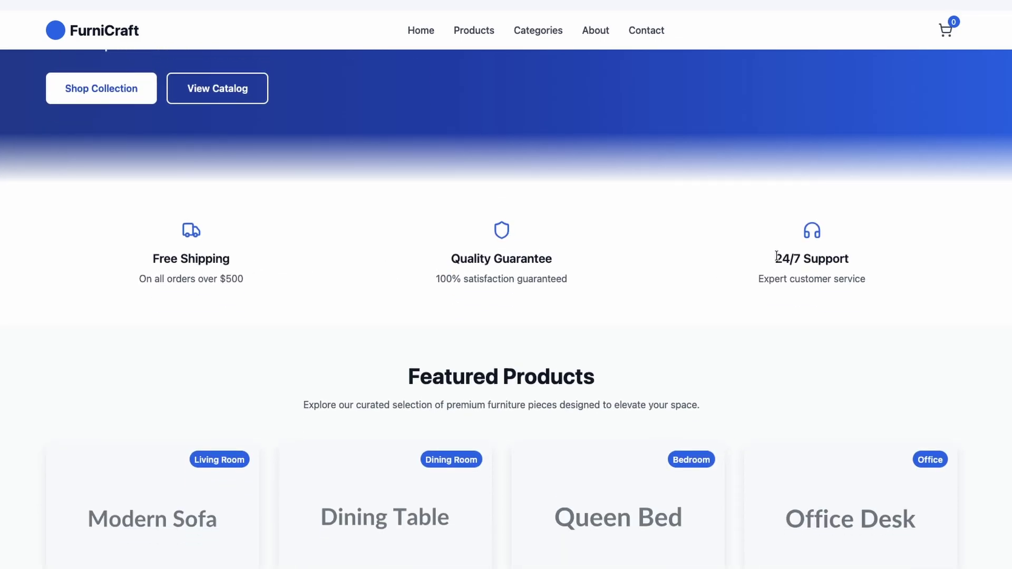
{"action": "scroll", "coordinate": [835, 267], "scroll_direction": "down", "scroll_amount": 2}
{"action": "left_click_drag", "start_coordinate": [409, 278], "coordinate": [594, 287]}
{"action": "scroll", "coordinate": [504, 282], "scroll_direction": "down", "scroll_amount": 3}
{"action": "scroll", "coordinate": [503, 279], "scroll_direction": "down", "scroll_amount": 1}
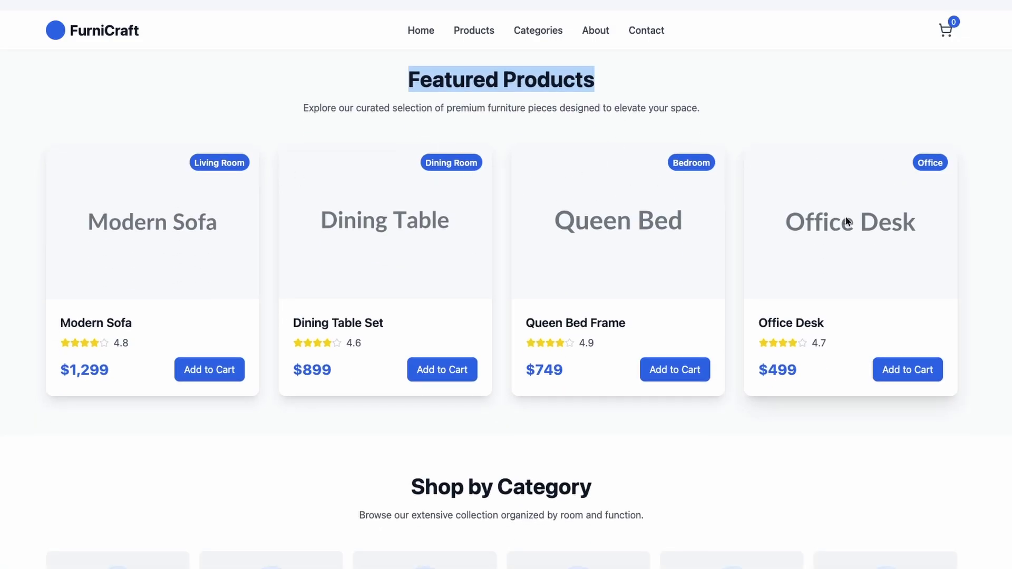
{"action": "scroll", "coordinate": [587, 252], "scroll_direction": "down", "scroll_amount": 10}
{"action": "scroll", "coordinate": [570, 299], "scroll_direction": "up", "scroll_amount": 15}
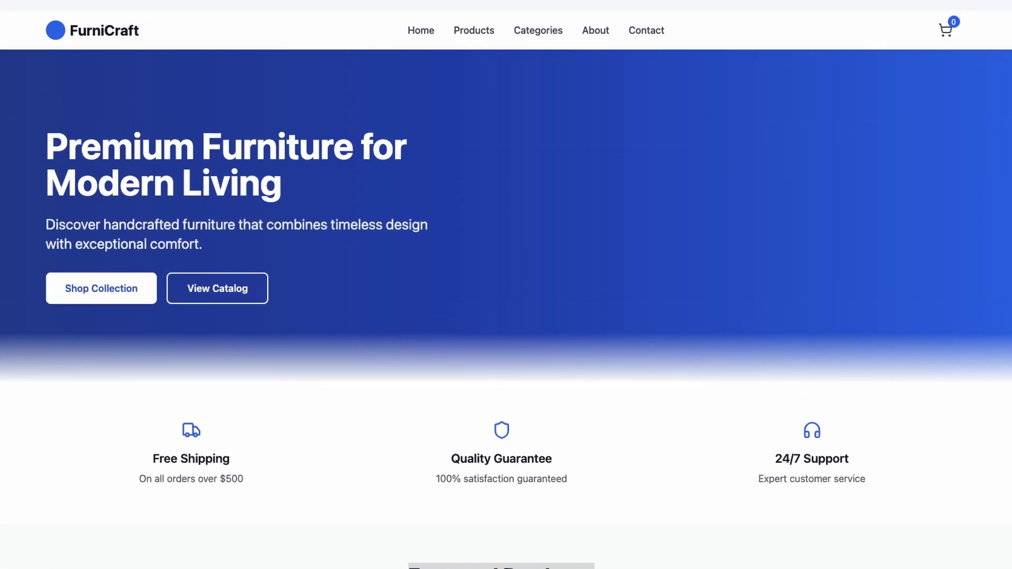
{"action": "key", "text": "Escape"}
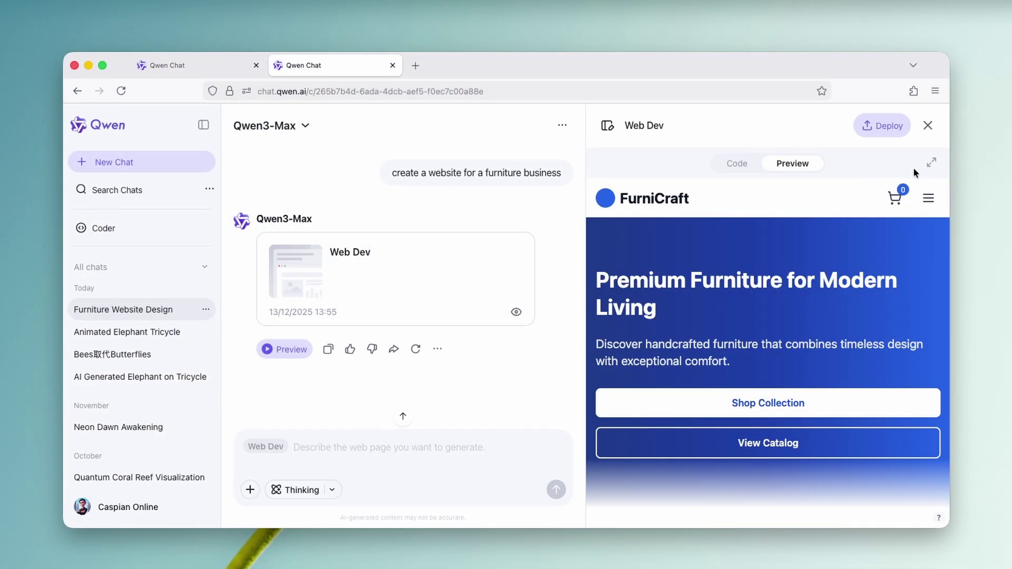
{"action": "left_click", "coordinate": [877, 125]}
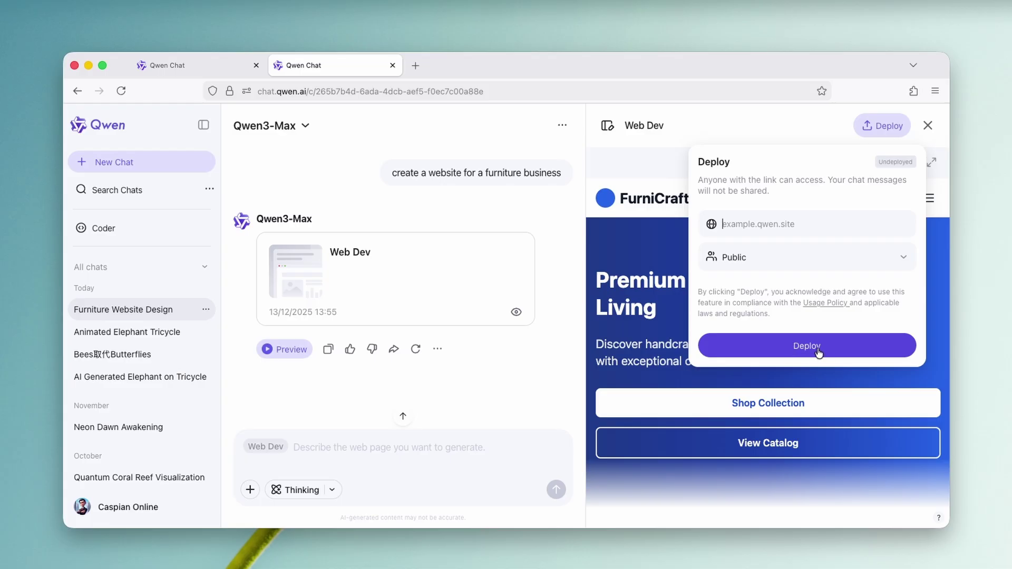
{"action": "left_click", "coordinate": [562, 126]}
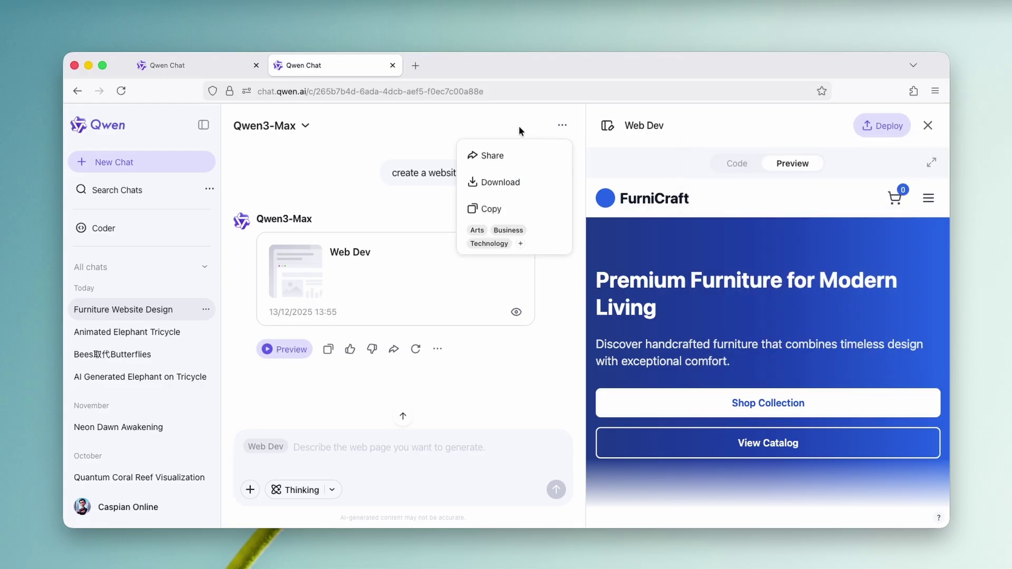
{"action": "mouse_move", "coordinate": [519, 184]}
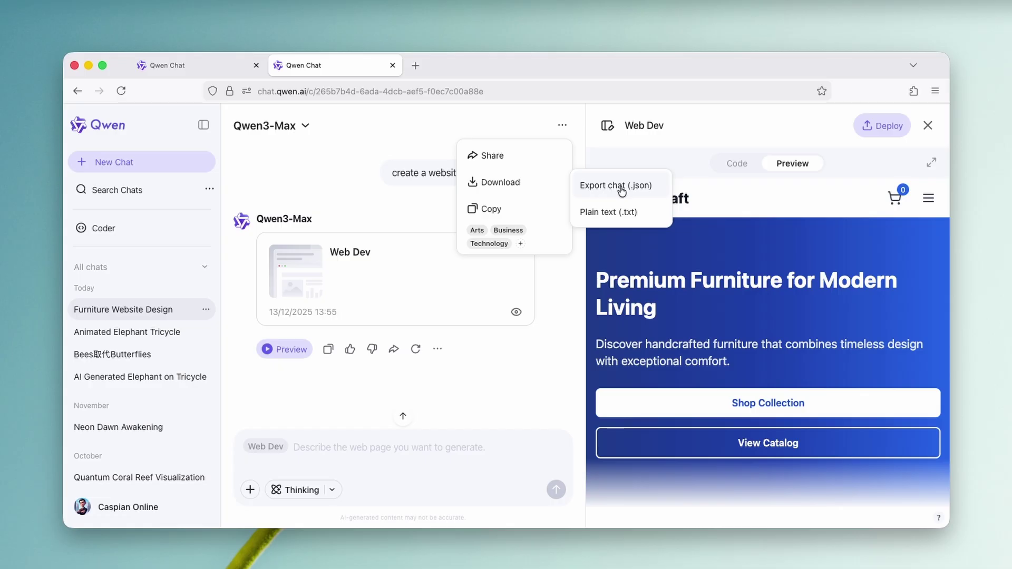
{"action": "left_click", "coordinate": [431, 195]}
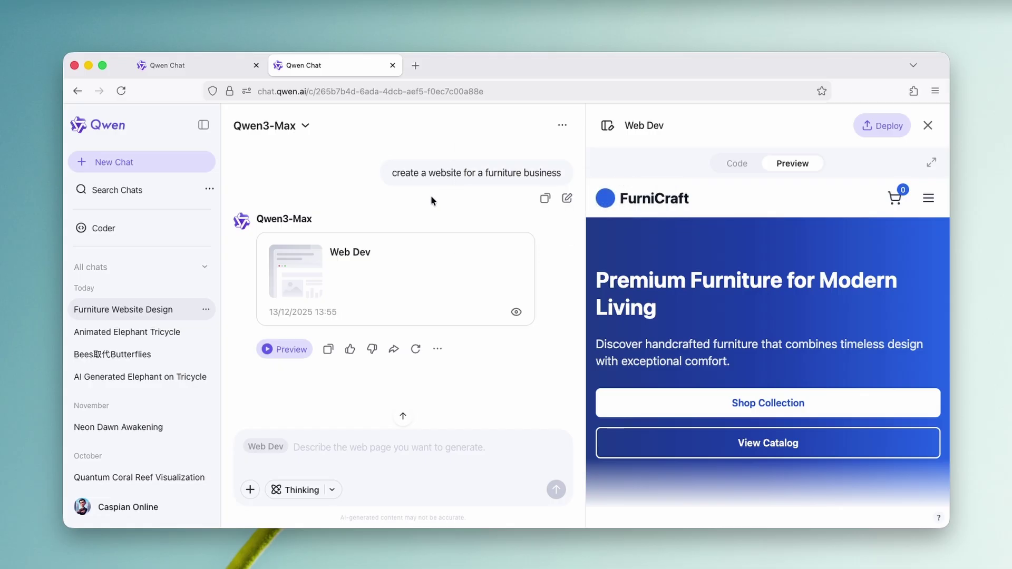
{"action": "left_click", "coordinate": [437, 349]}
{"action": "left_click", "coordinate": [414, 134]}
Play the elephant tricycle video at full size in the first tab, then close it.
{"action": "left_click", "coordinate": [207, 63]}
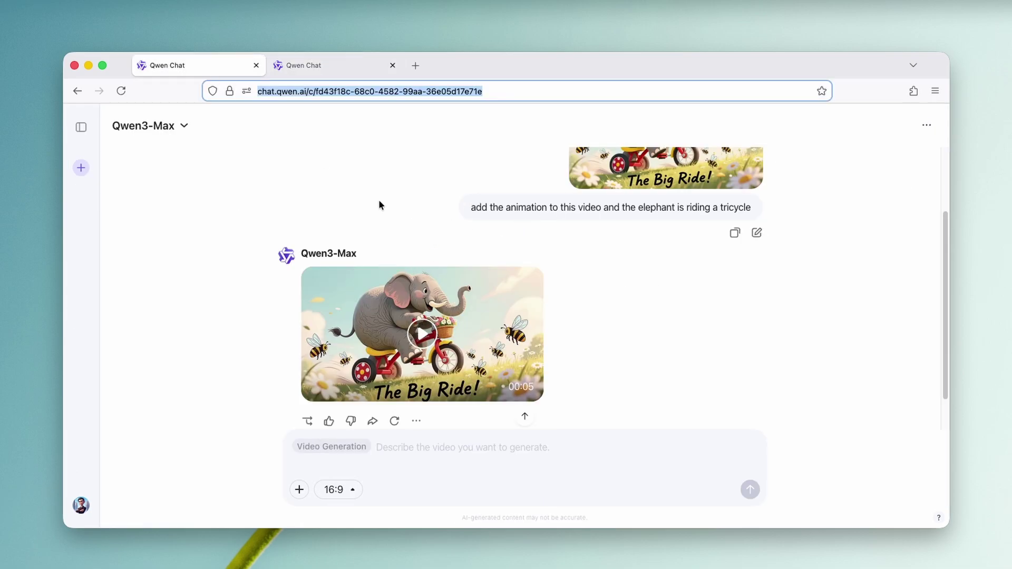
{"action": "left_click", "coordinate": [425, 334]}
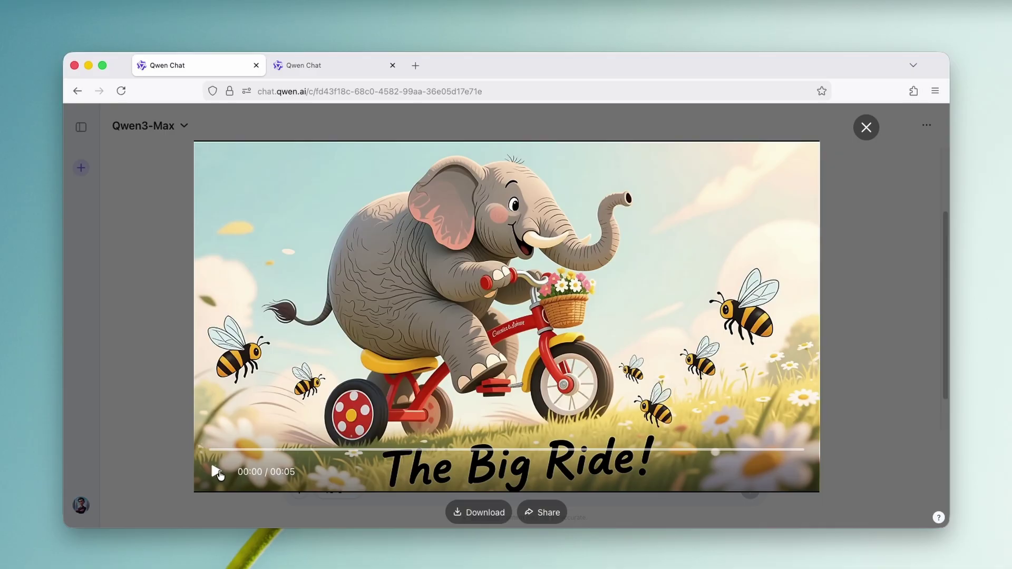
{"action": "left_click", "coordinate": [217, 472]}
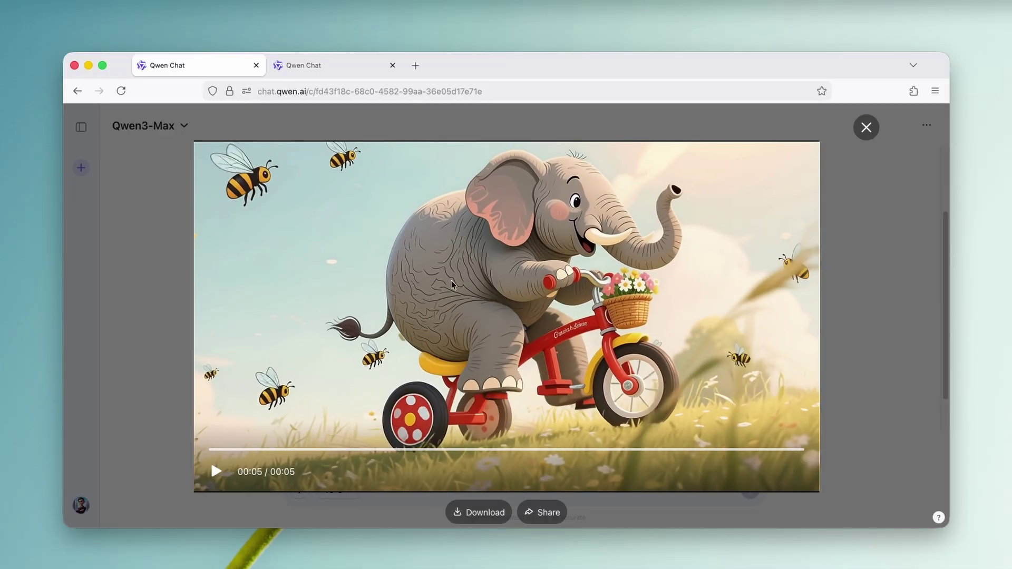
{"action": "left_click", "coordinate": [866, 127]}
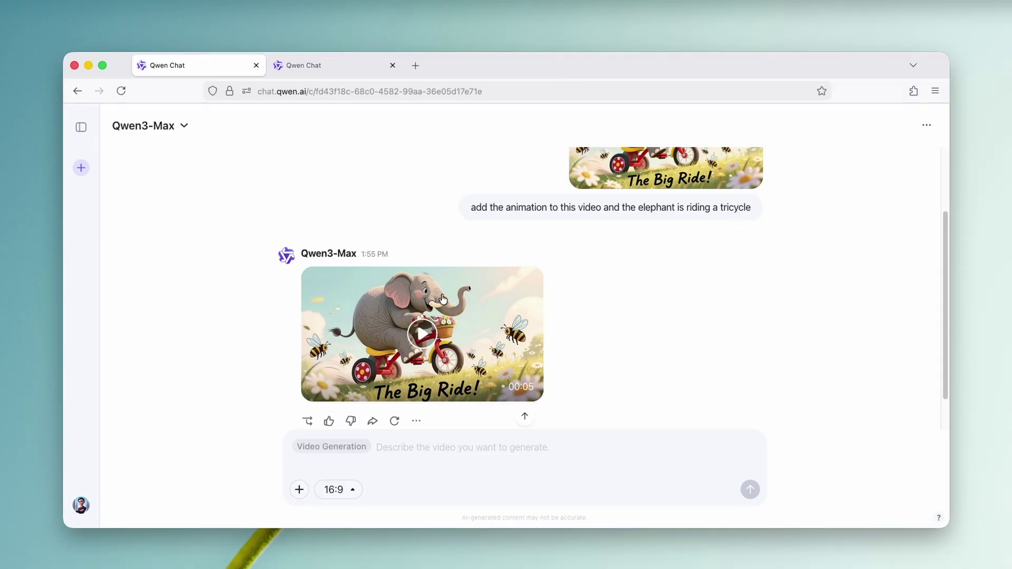
{"action": "scroll", "coordinate": [396, 224], "scroll_direction": "down", "scroll_amount": 1}
{"action": "scroll", "coordinate": [473, 334], "scroll_direction": "up", "scroll_amount": 3}
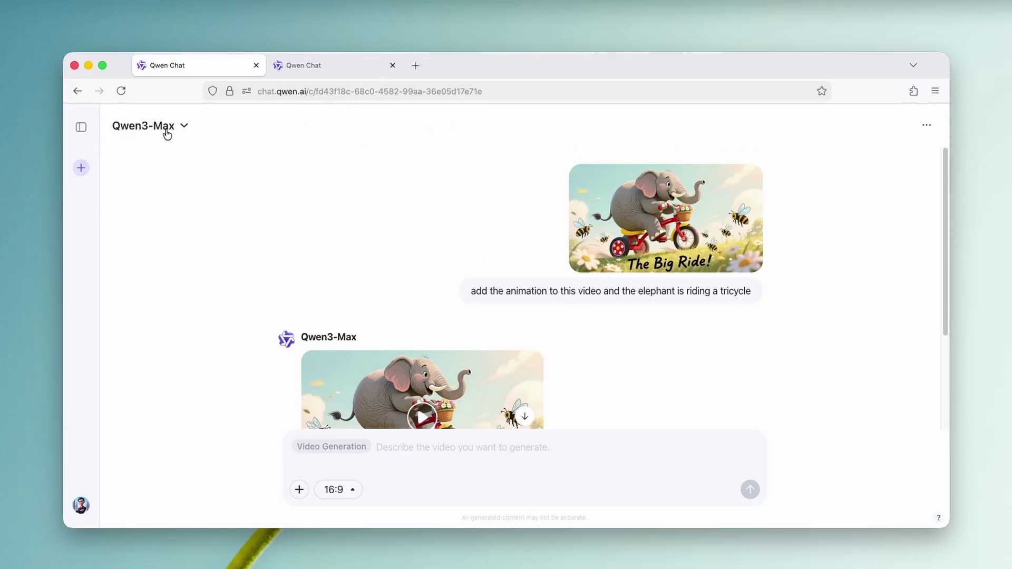
Display the FurniCraft site's React source code in the Web Dev panel.
{"action": "key", "text": "ctrl+Tab"}
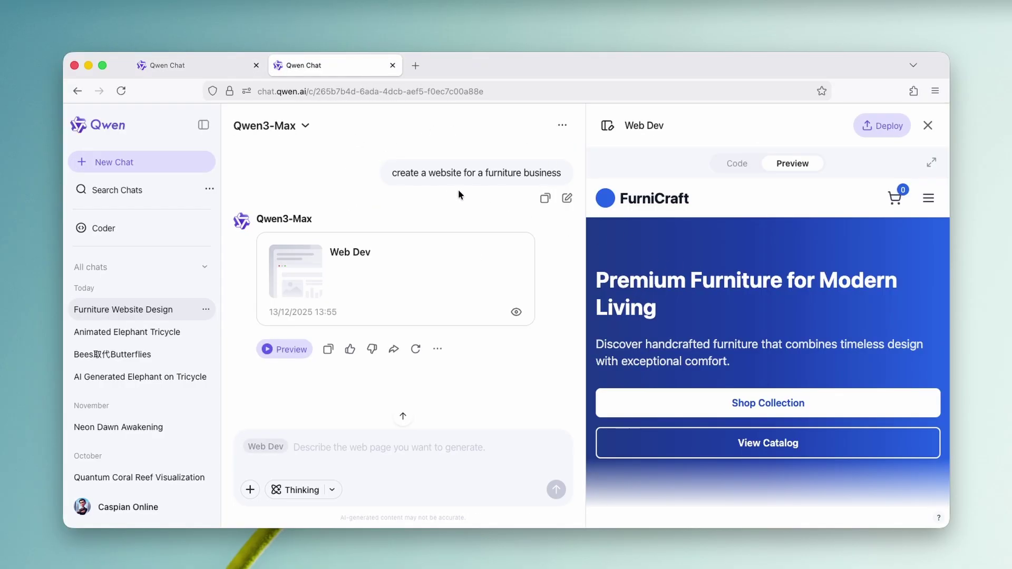
{"action": "left_click", "coordinate": [738, 163]}
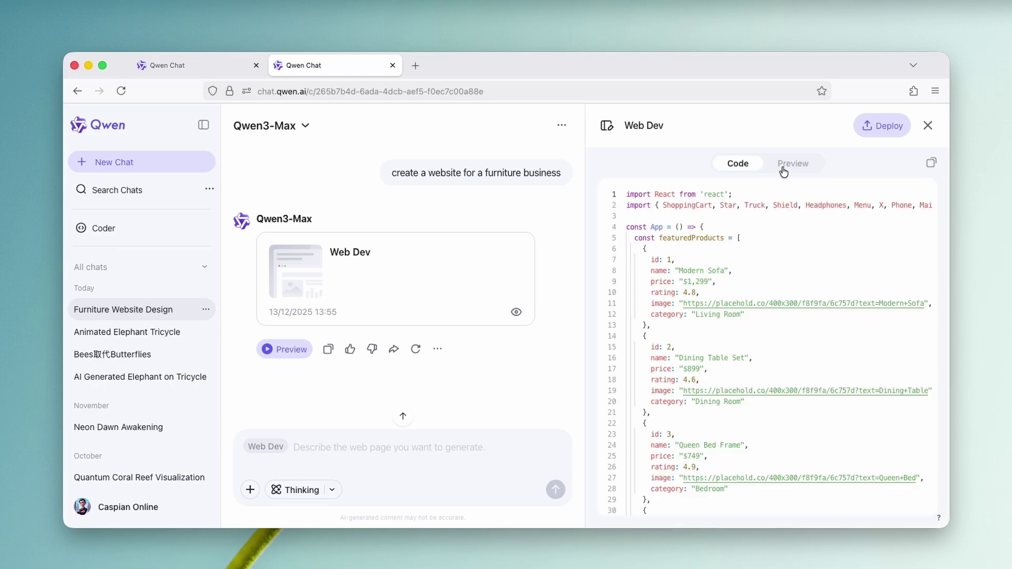
{"action": "scroll", "coordinate": [729, 402], "scroll_direction": "down", "scroll_amount": 15}
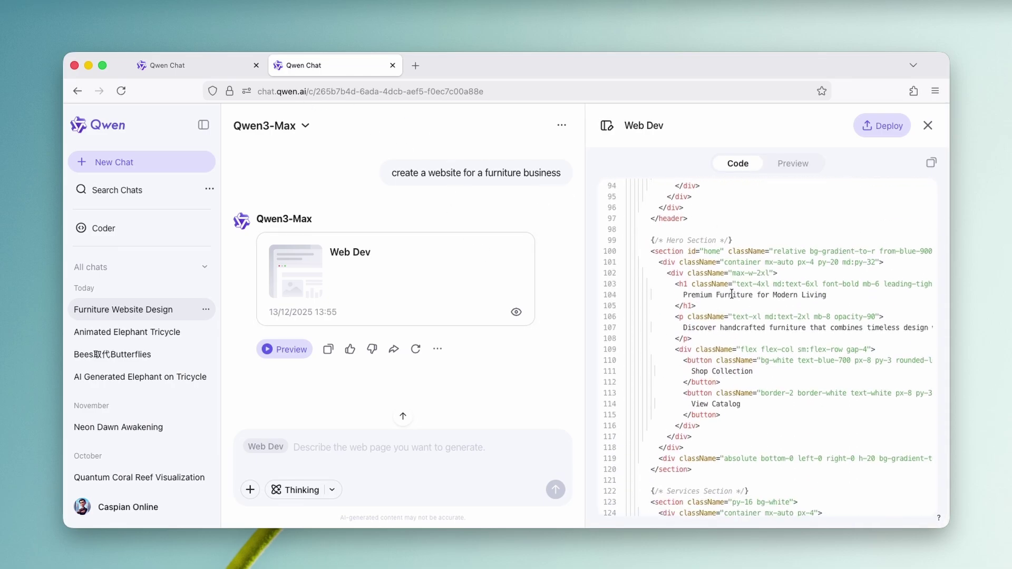
Start a new chat asking 'Tell me the latest news from New York.'.
{"action": "left_click", "coordinate": [199, 68]}
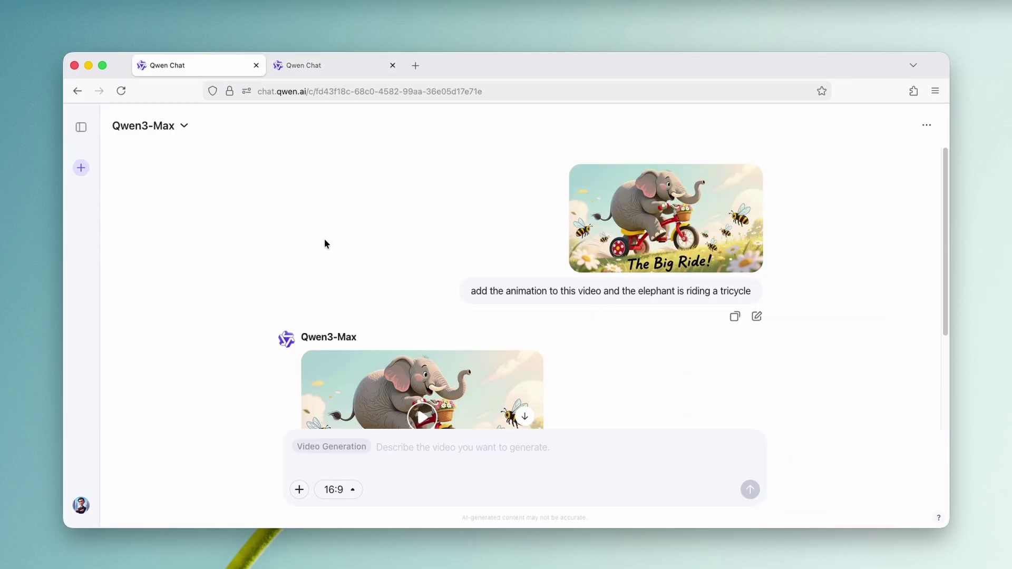
{"action": "left_click", "coordinate": [80, 127]}
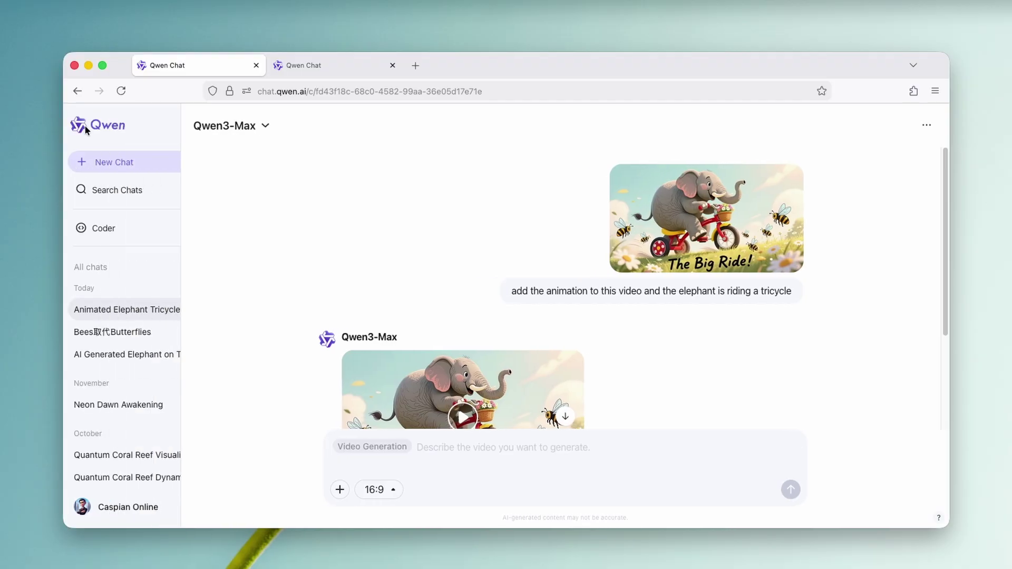
{"action": "left_click", "coordinate": [81, 127]}
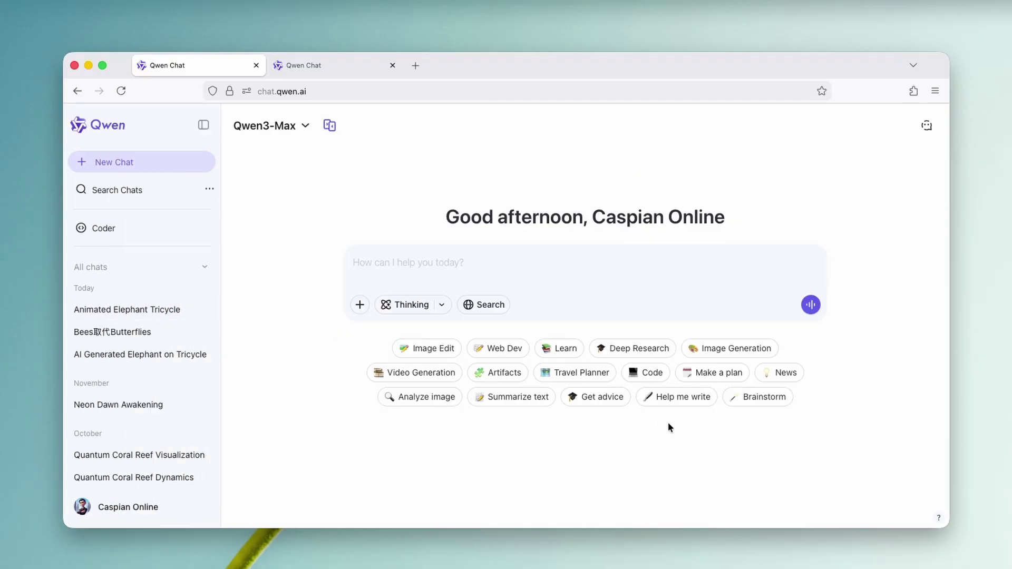
{"action": "left_click", "coordinate": [792, 377]}
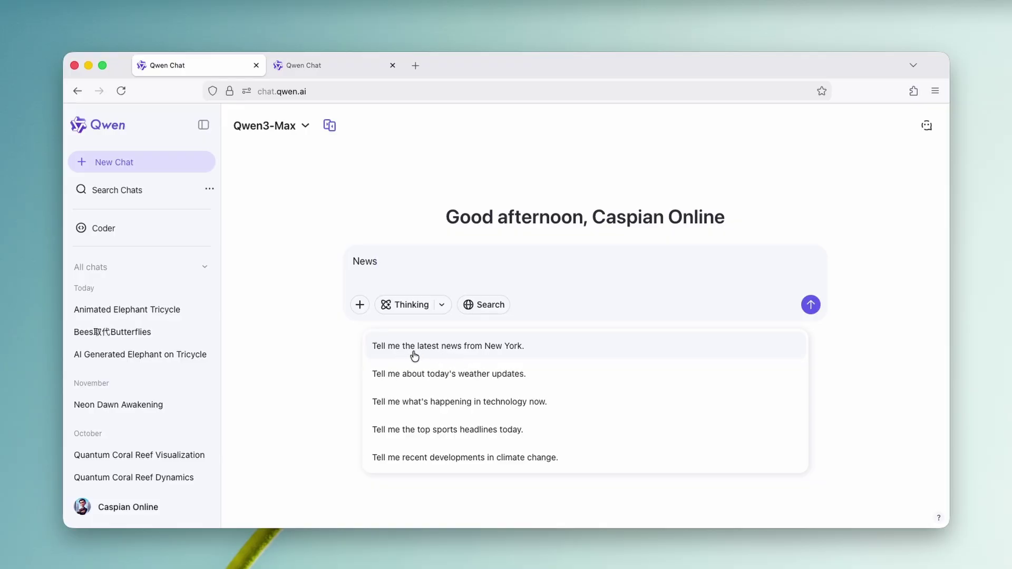
{"action": "left_click", "coordinate": [484, 350]}
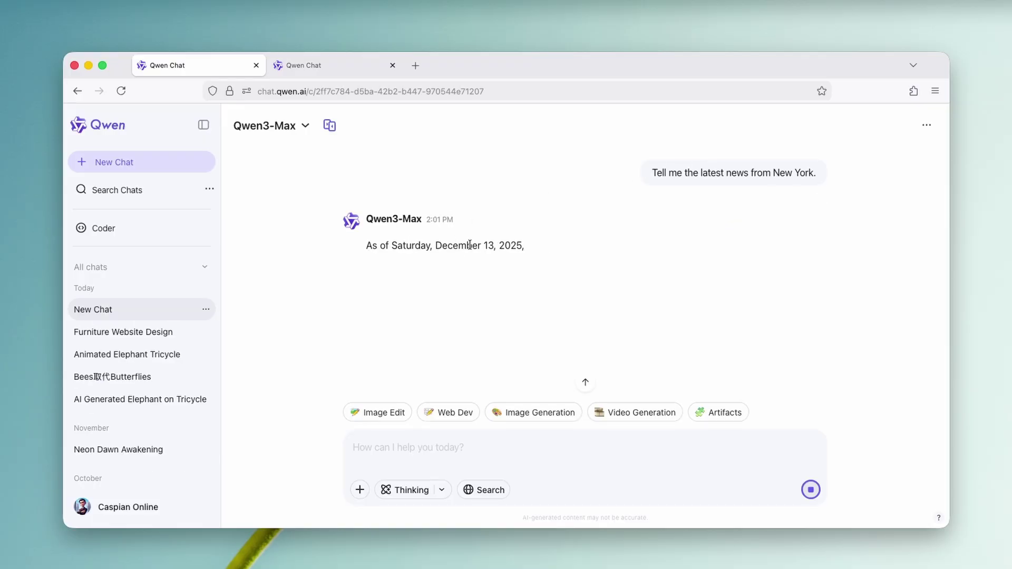
Read through the New York news reply, including the 'Winter Storm Disrupts Holiday Travel' heading.
{"action": "left_click_drag", "start_coordinate": [367, 243], "coordinate": [548, 245]}
{"action": "left_click", "coordinate": [488, 235]}
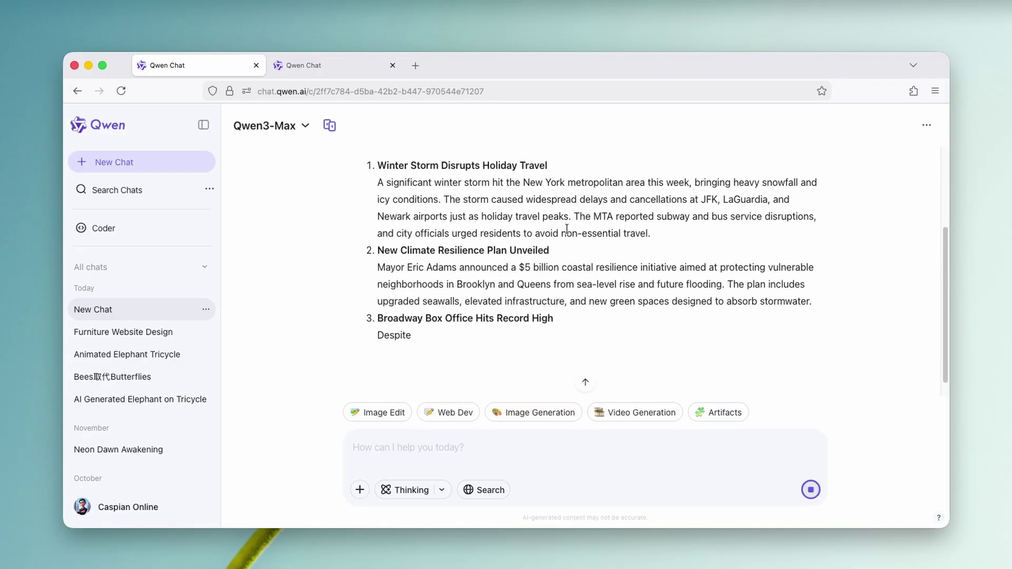
{"action": "scroll", "coordinate": [495, 250], "scroll_direction": "up", "scroll_amount": 3}
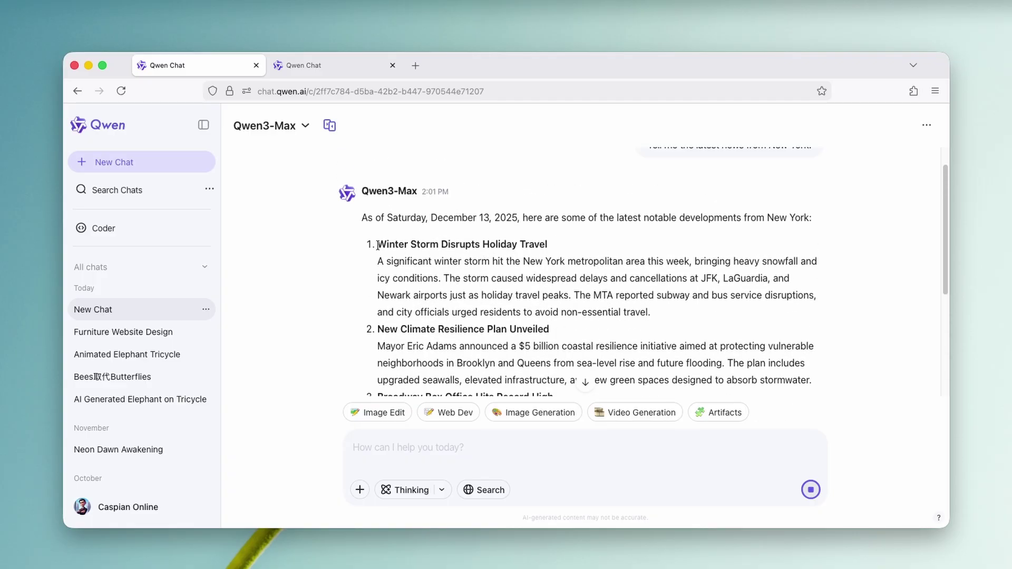
{"action": "left_click_drag", "start_coordinate": [377, 245], "coordinate": [549, 247]}
{"action": "left_click", "coordinate": [541, 259]}
{"action": "scroll", "coordinate": [505, 252], "scroll_direction": "down", "scroll_amount": 2}
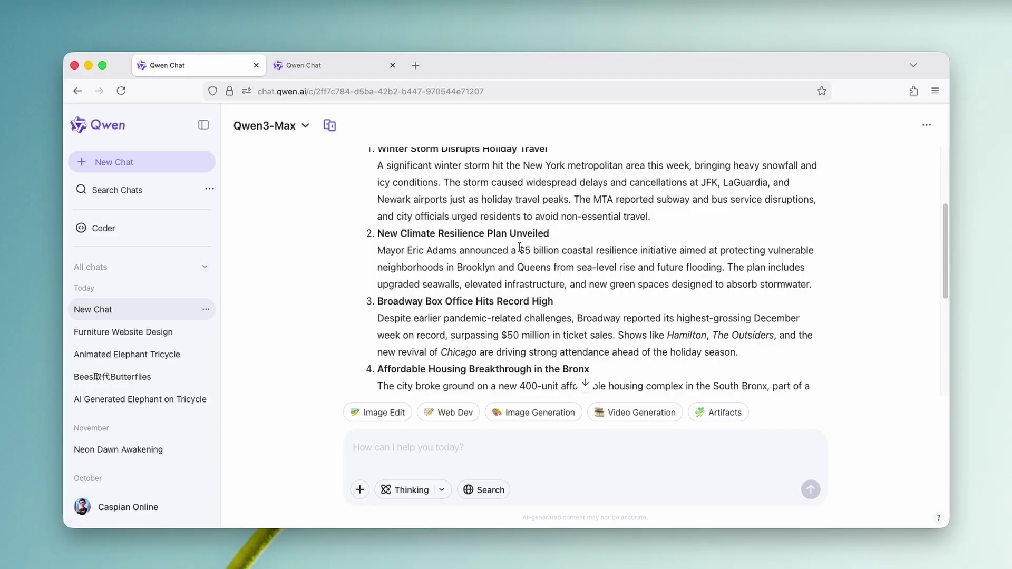
{"action": "scroll", "coordinate": [578, 261], "scroll_direction": "down", "scroll_amount": 2}
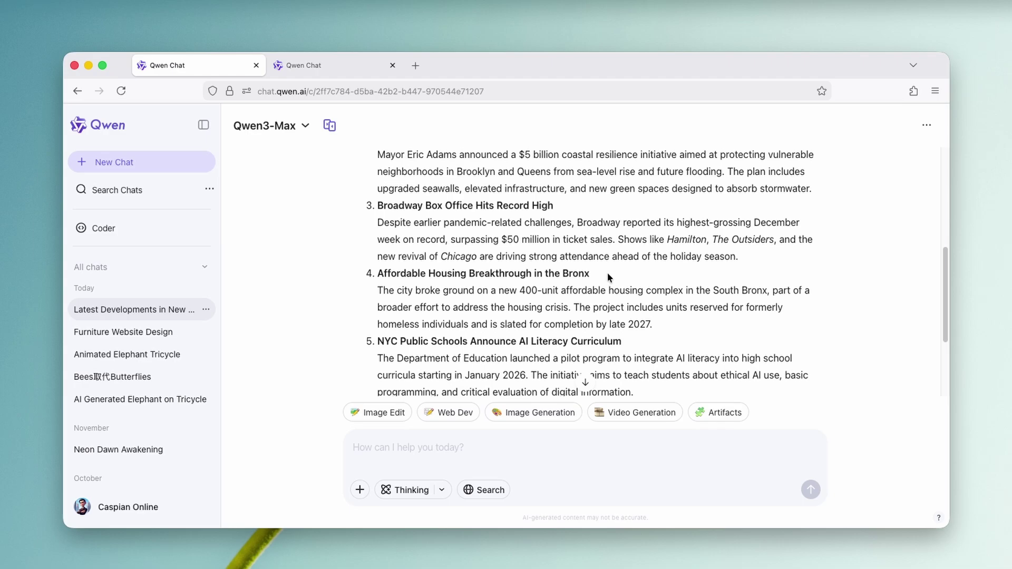
{"action": "scroll", "coordinate": [607, 273], "scroll_direction": "up", "scroll_amount": 5}
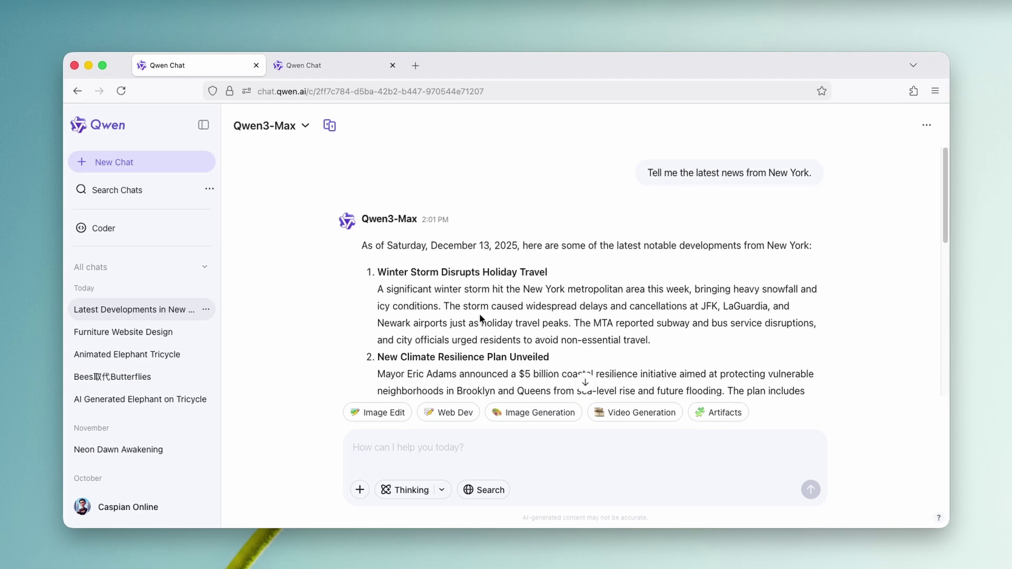
{"action": "scroll", "coordinate": [607, 252], "scroll_direction": "down", "scroll_amount": 9}
{"action": "scroll", "coordinate": [619, 270], "scroll_direction": "up", "scroll_amount": 9}
In a new chat, send the Code suggestion 'Help me design a responsive portfolio site using HTML/CSS.'.
{"action": "left_click", "coordinate": [126, 161]}
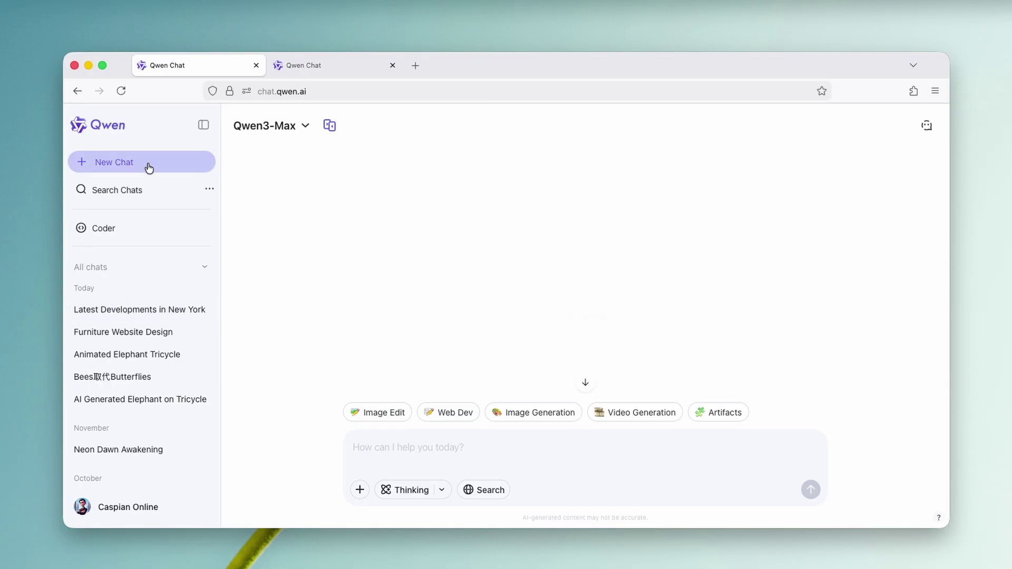
{"action": "left_click", "coordinate": [636, 385]}
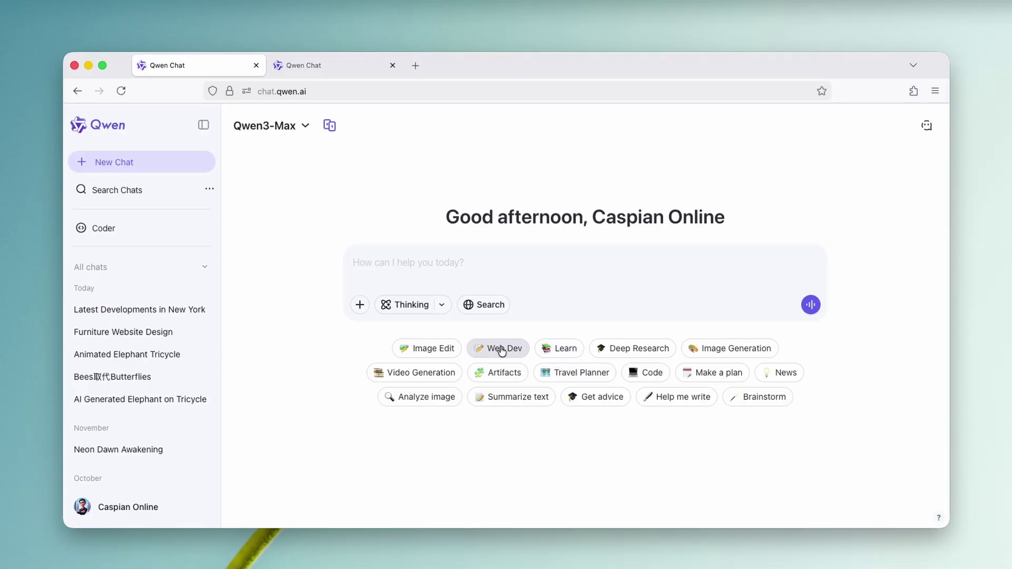
{"action": "left_click", "coordinate": [646, 374]}
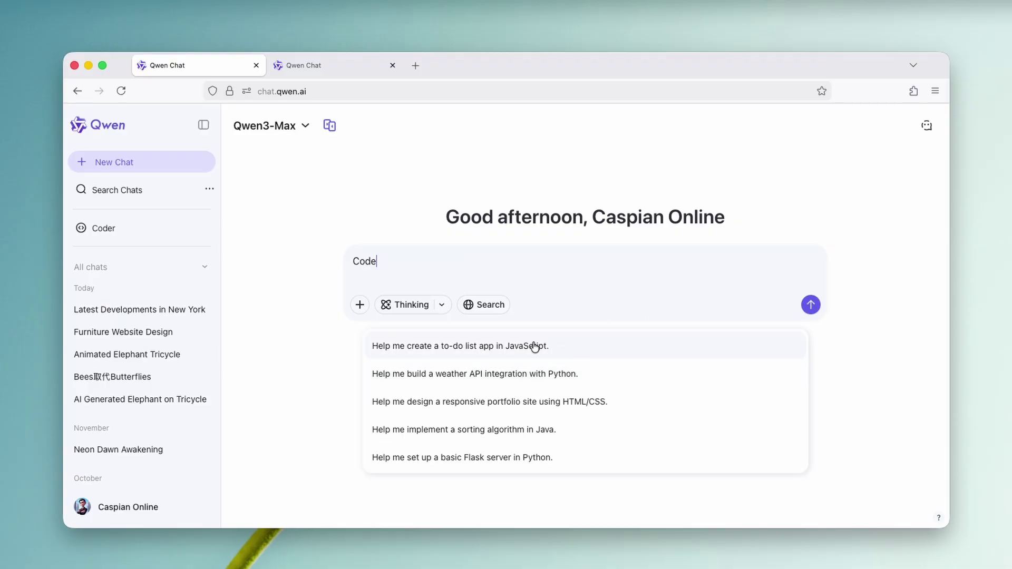
{"action": "left_click", "coordinate": [609, 403]}
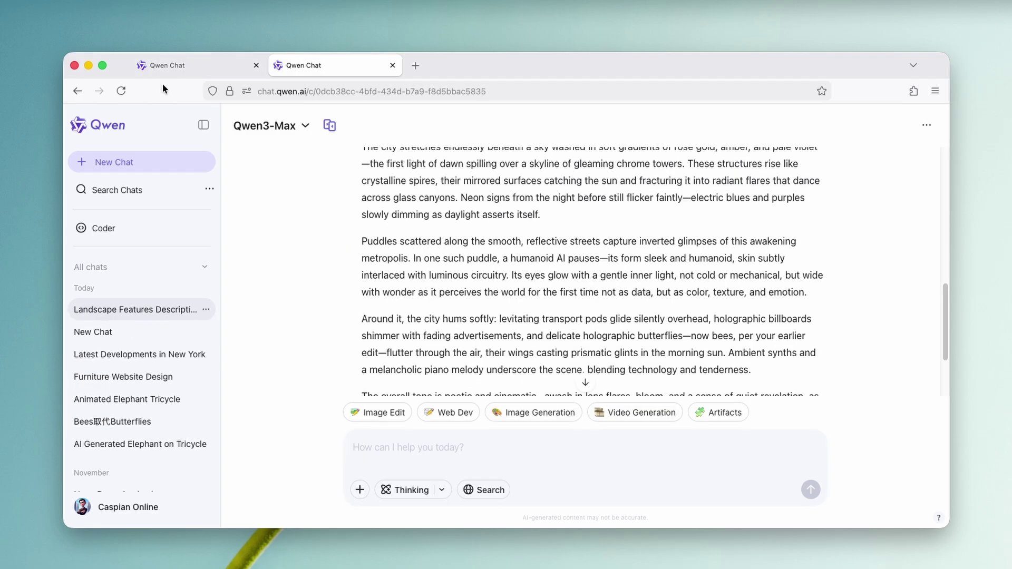
Read through Qwen3-Max's portfolio reply, briefly highlighting the 'All CSS in one file' bullet.
{"action": "left_click", "coordinate": [211, 66]}
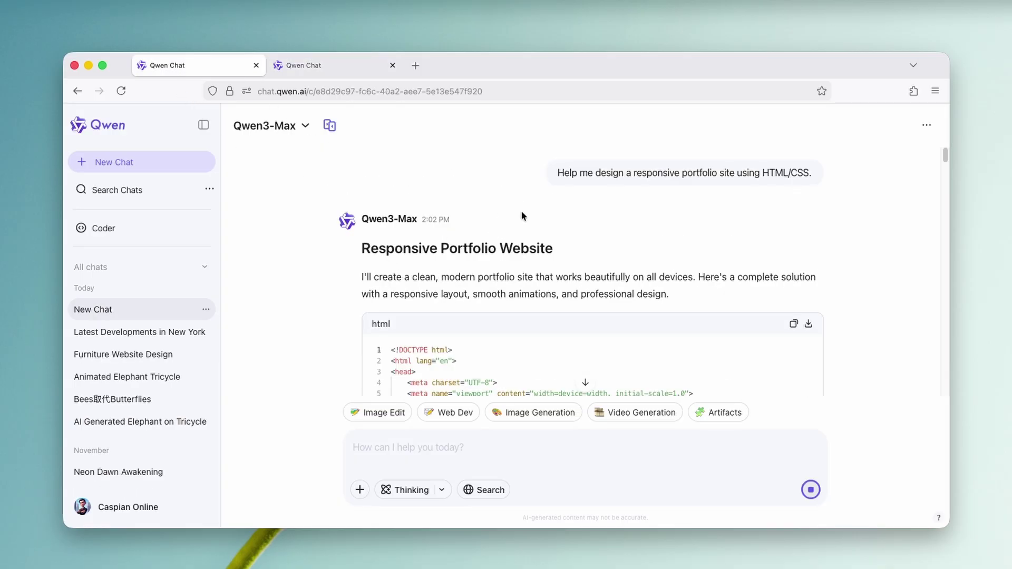
{"action": "scroll", "coordinate": [521, 216], "scroll_direction": "down", "scroll_amount": 20}
{"action": "scroll", "coordinate": [516, 238], "scroll_direction": "down", "scroll_amount": 20}
{"action": "scroll", "coordinate": [521, 232], "scroll_direction": "down", "scroll_amount": 15}
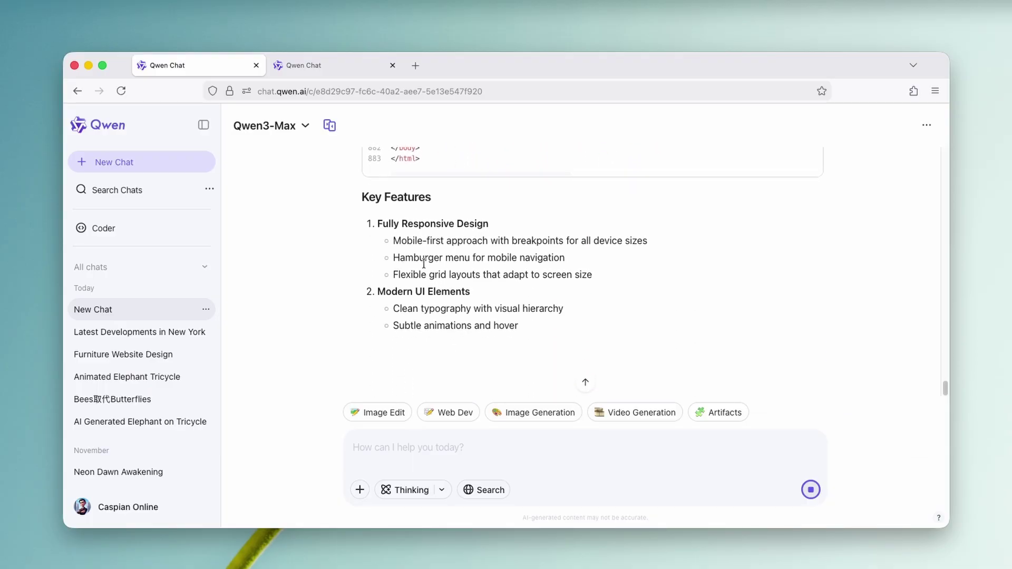
{"action": "scroll", "coordinate": [410, 221], "scroll_direction": "up", "scroll_amount": 3}
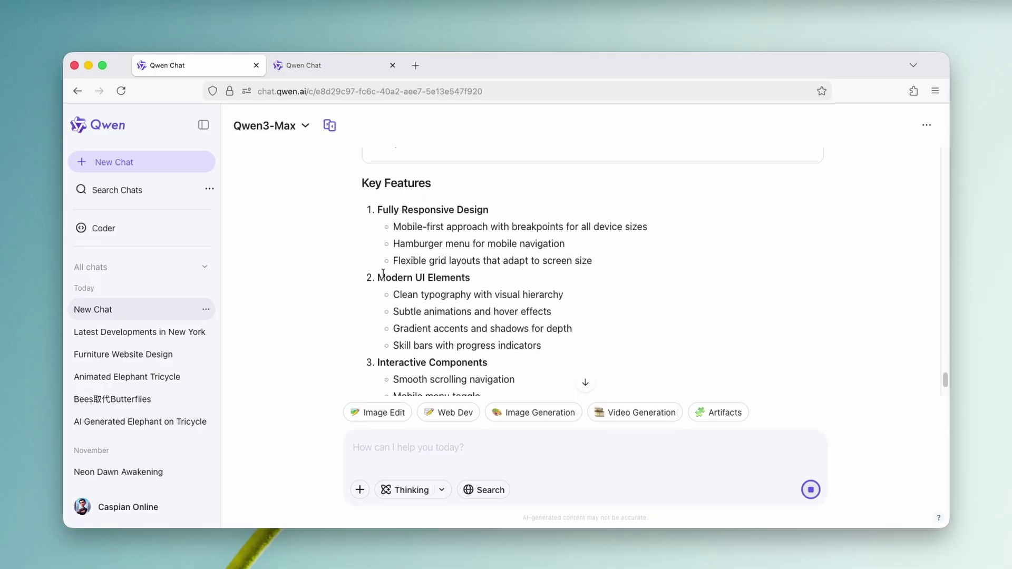
{"action": "scroll", "coordinate": [485, 255], "scroll_direction": "down", "scroll_amount": 3}
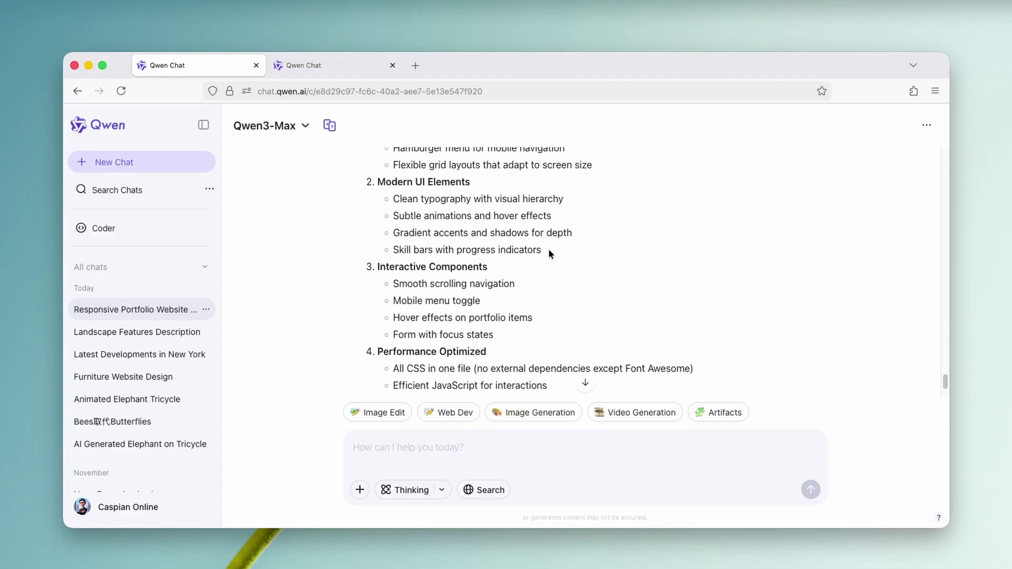
{"action": "scroll", "coordinate": [507, 311], "scroll_direction": "down", "scroll_amount": 3}
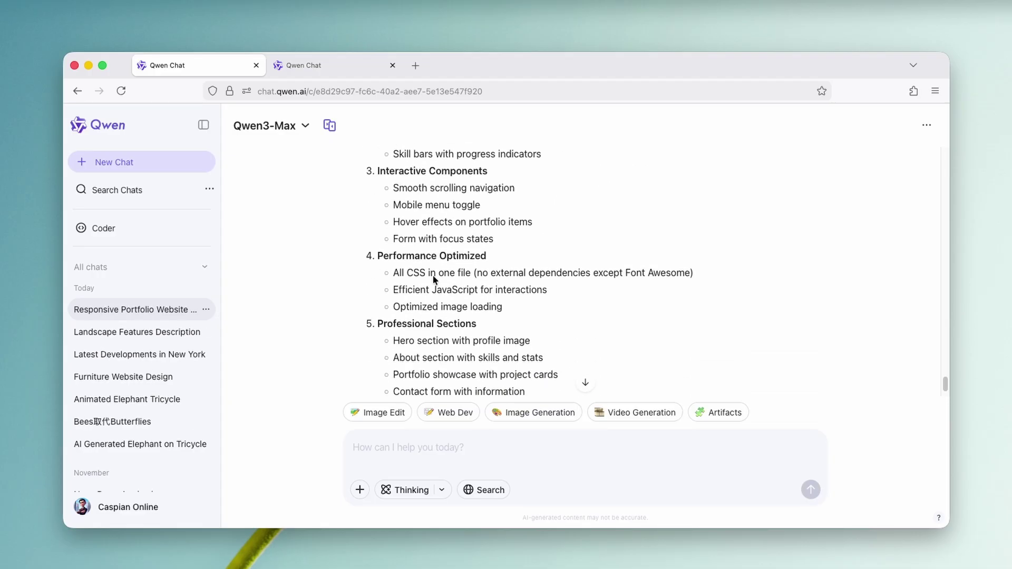
{"action": "left_click_drag", "start_coordinate": [394, 270], "coordinate": [467, 272]}
{"action": "left_click", "coordinate": [395, 289]}
{"action": "scroll", "coordinate": [505, 325], "scroll_direction": "down", "scroll_amount": 5}
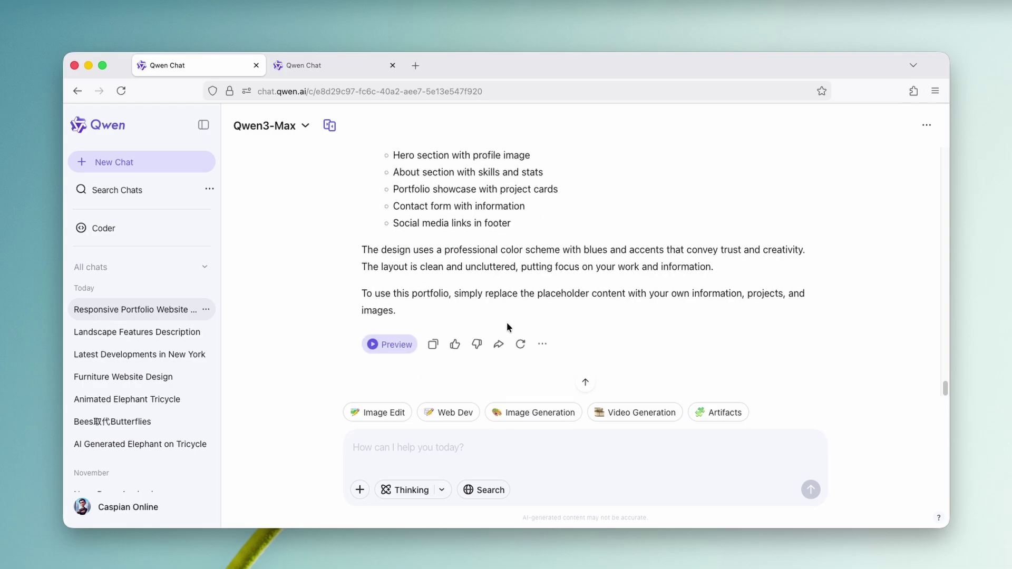
Download the reply's code as Qwen_html_20251213_54va9h0hn.html and open the rendered portfolio in a new tab.
{"action": "left_click", "coordinate": [544, 346]}
{"action": "scroll", "coordinate": [576, 293], "scroll_direction": "up", "scroll_amount": 10}
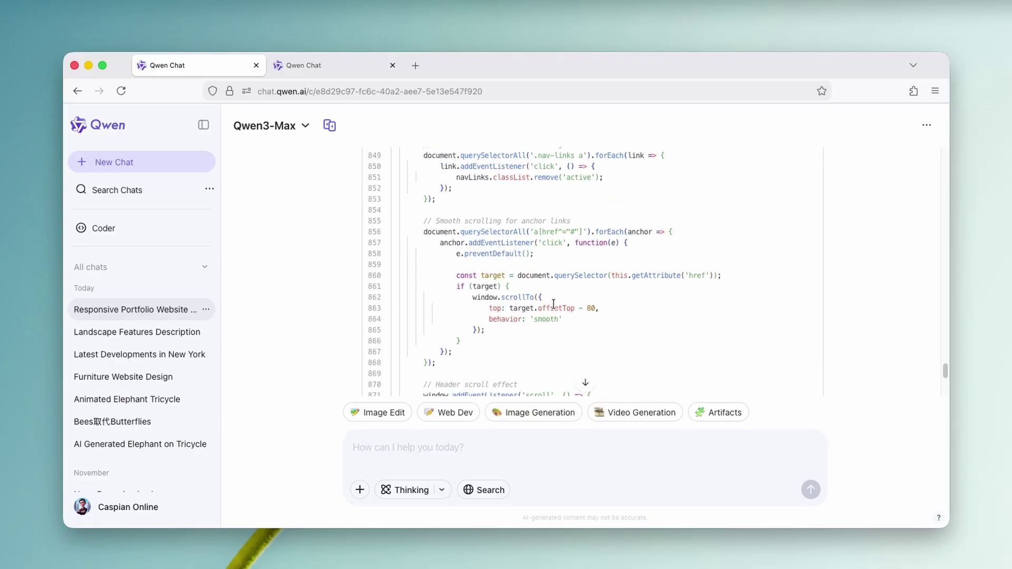
{"action": "scroll", "coordinate": [553, 305], "scroll_direction": "up", "scroll_amount": 20}
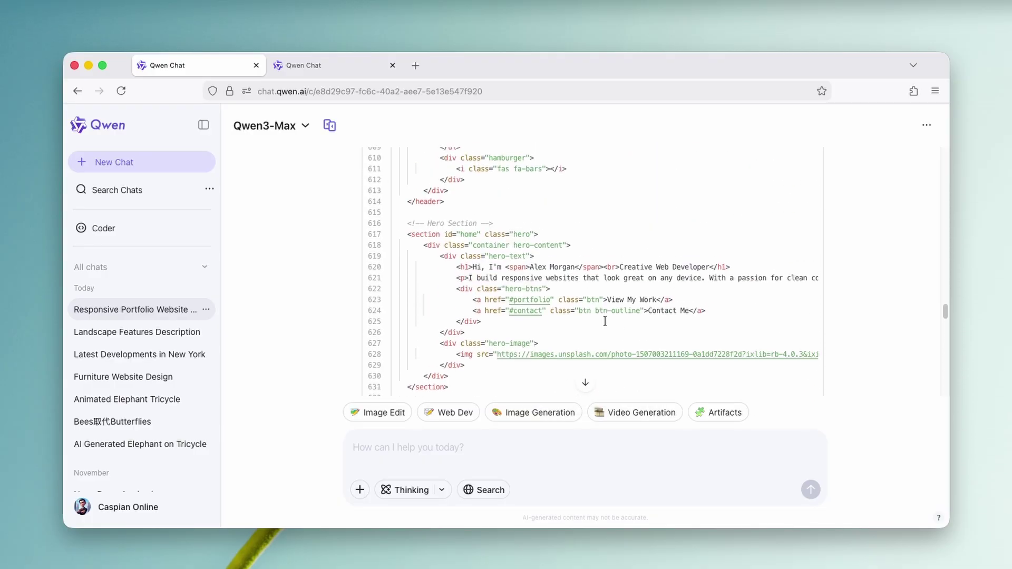
{"action": "scroll", "coordinate": [604, 321], "scroll_direction": "up", "scroll_amount": 20}
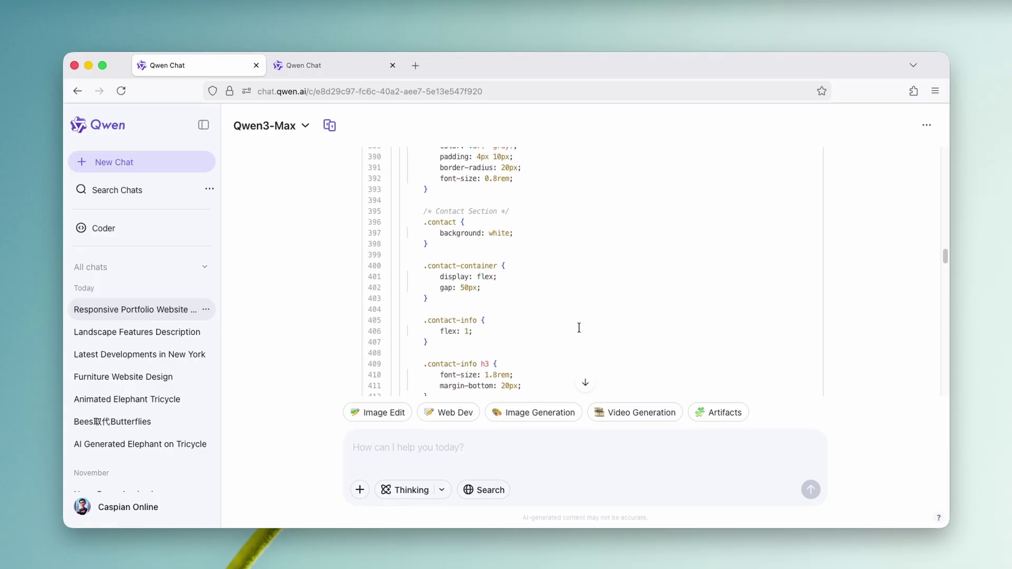
{"action": "scroll", "coordinate": [579, 328], "scroll_direction": "up", "scroll_amount": 20}
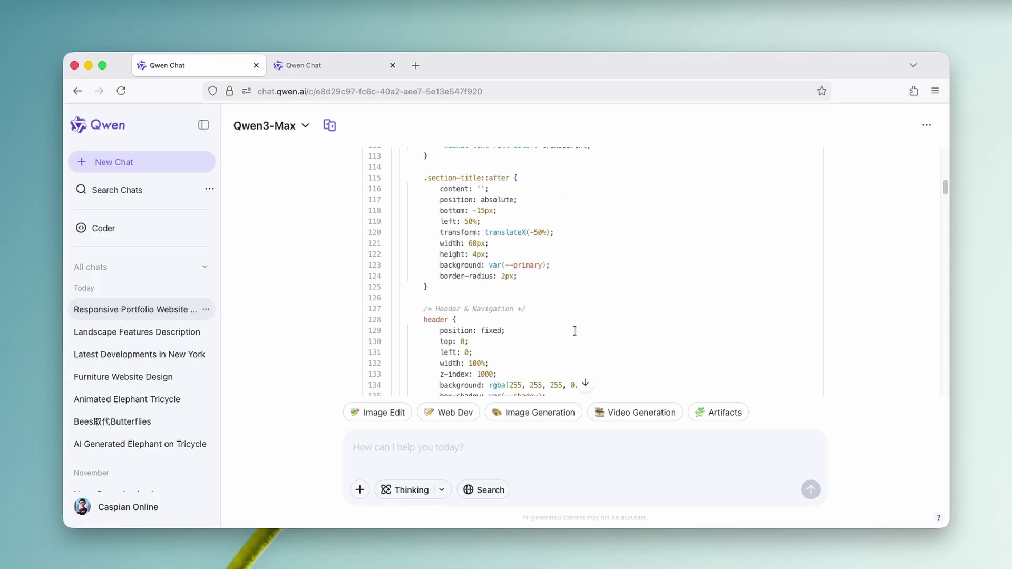
{"action": "scroll", "coordinate": [574, 330], "scroll_direction": "up", "scroll_amount": 20}
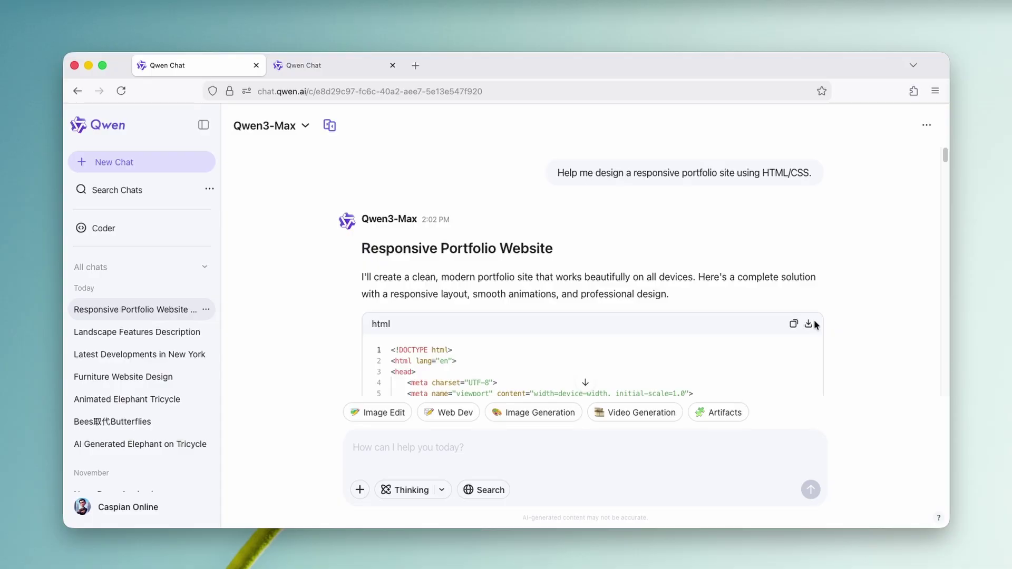
{"action": "left_click", "coordinate": [814, 325]}
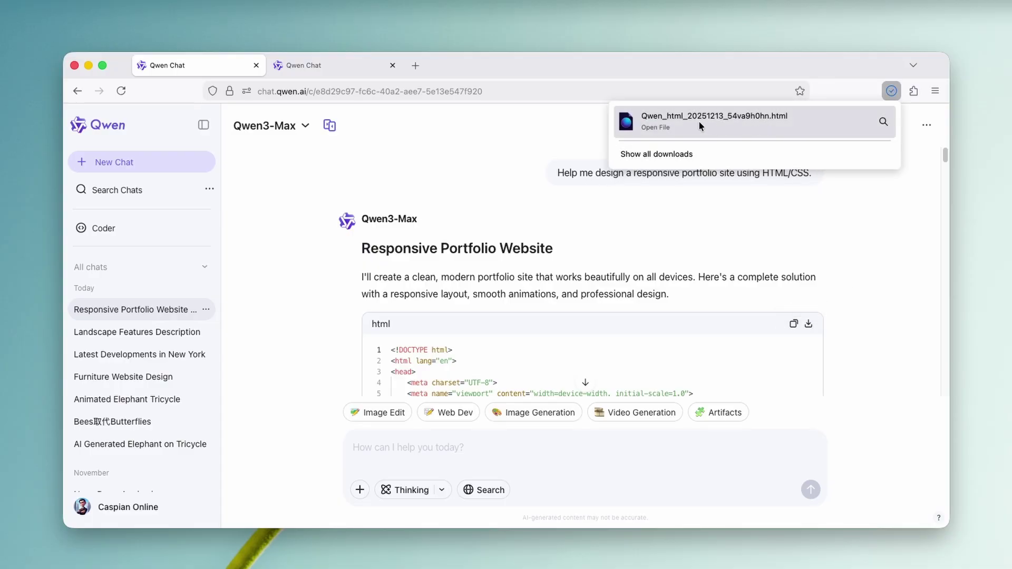
{"action": "left_click", "coordinate": [726, 122]}
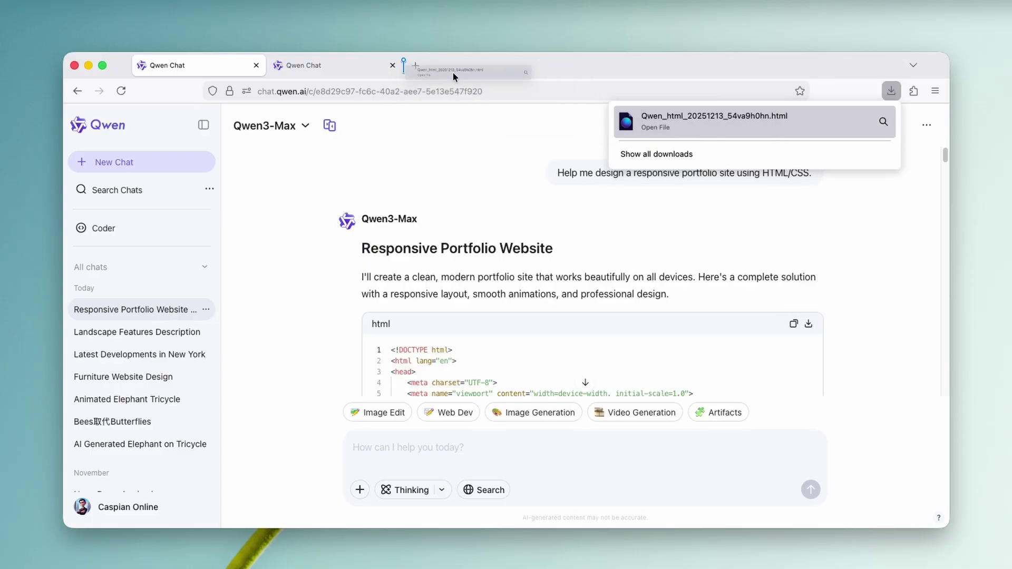
{"action": "left_click", "coordinate": [454, 67]}
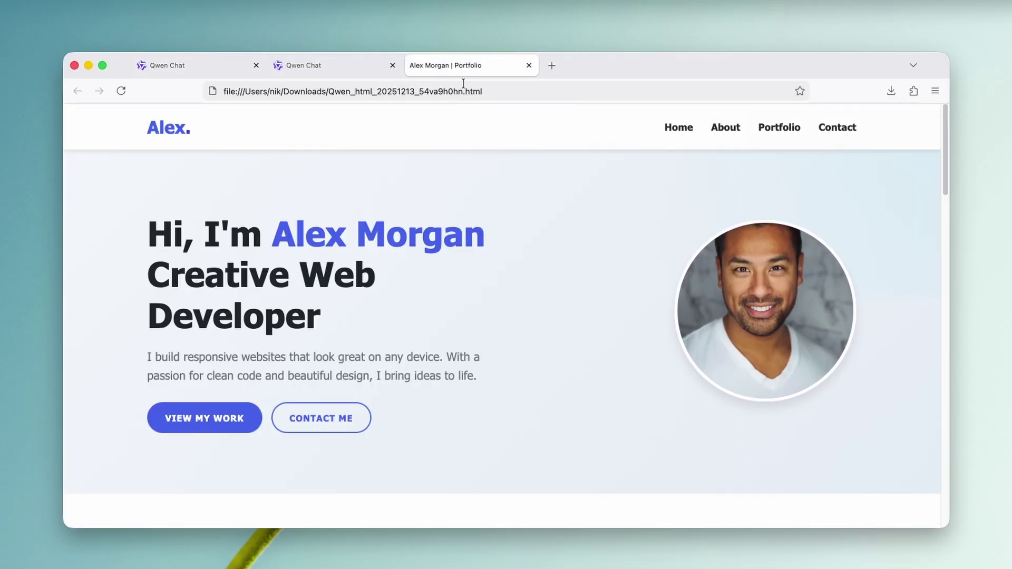
{"action": "scroll", "coordinate": [558, 335], "scroll_direction": "down", "scroll_amount": 20}
{"action": "scroll", "coordinate": [564, 373], "scroll_direction": "up", "scroll_amount": 20}
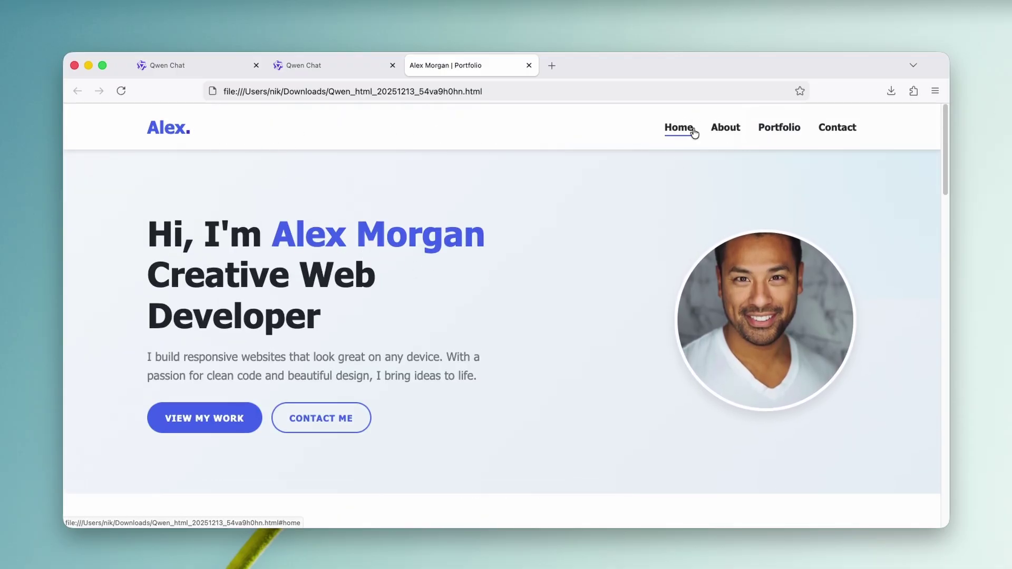
{"action": "left_click", "coordinate": [725, 138]}
{"action": "left_click", "coordinate": [779, 126]}
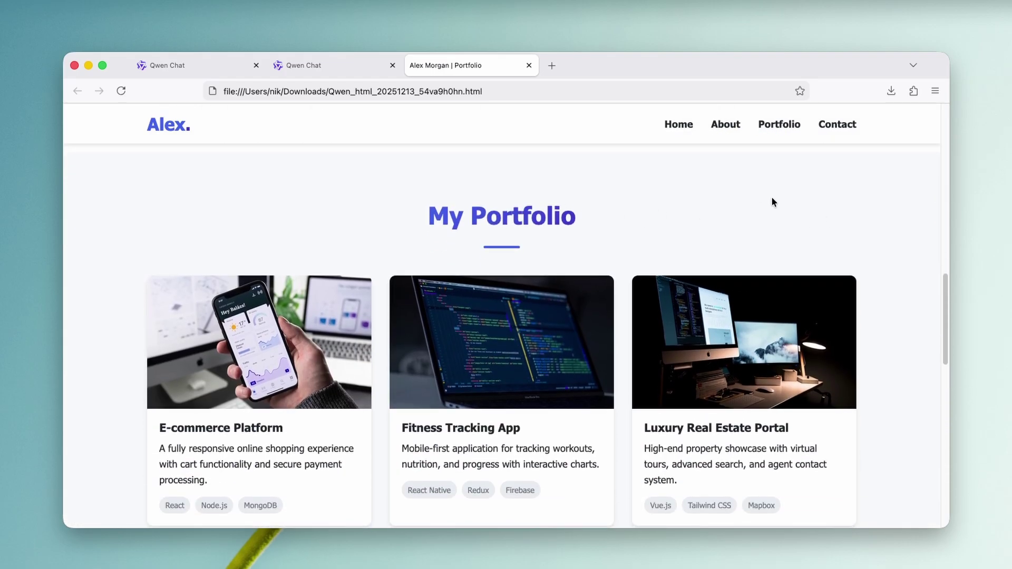
{"action": "left_click", "coordinate": [846, 128]}
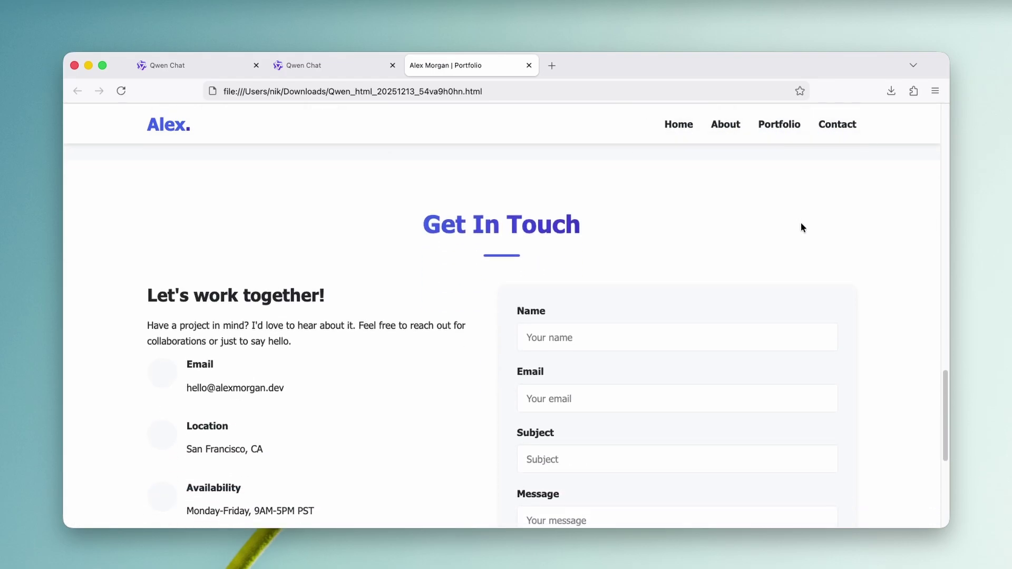
{"action": "scroll", "coordinate": [536, 271], "scroll_direction": "down", "scroll_amount": 5}
{"action": "scroll", "coordinate": [546, 349], "scroll_direction": "up", "scroll_amount": 6}
{"action": "scroll", "coordinate": [546, 349], "scroll_direction": "up", "scroll_amount": 15}
{"action": "scroll", "coordinate": [472, 252], "scroll_direction": "down", "scroll_amount": 2}
{"action": "scroll", "coordinate": [472, 252], "scroll_direction": "up", "scroll_amount": 2}
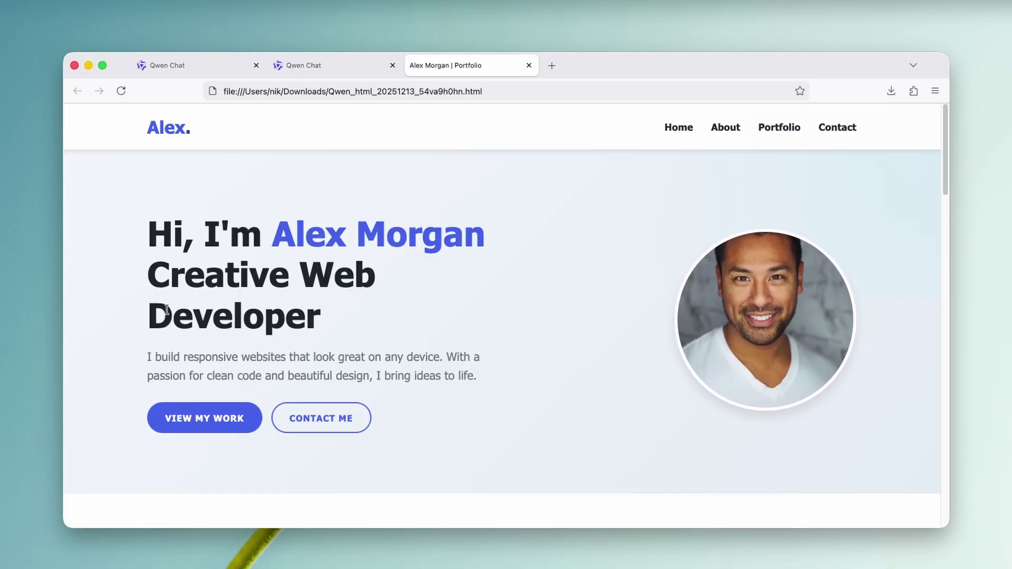
{"action": "left_click_drag", "start_coordinate": [147, 356], "coordinate": [454, 354]}
{"action": "left_click", "coordinate": [453, 355]}
{"action": "scroll", "coordinate": [499, 327], "scroll_direction": "down", "scroll_amount": 3}
{"action": "scroll", "coordinate": [499, 327], "scroll_direction": "down", "scroll_amount": 6}
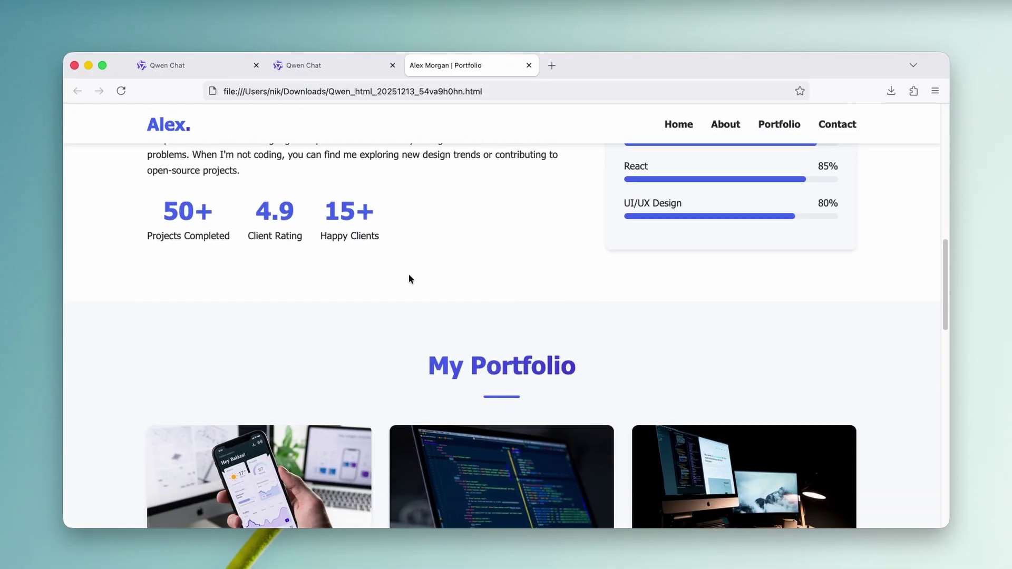
{"action": "scroll", "coordinate": [415, 287], "scroll_direction": "up", "scroll_amount": 5}
{"action": "scroll", "coordinate": [576, 335], "scroll_direction": "down", "scroll_amount": 2}
{"action": "scroll", "coordinate": [571, 311], "scroll_direction": "up", "scroll_amount": 2}
{"action": "scroll", "coordinate": [602, 346], "scroll_direction": "down", "scroll_amount": 2}
{"action": "left_click_drag", "start_coordinate": [624, 279], "coordinate": [692, 285]}
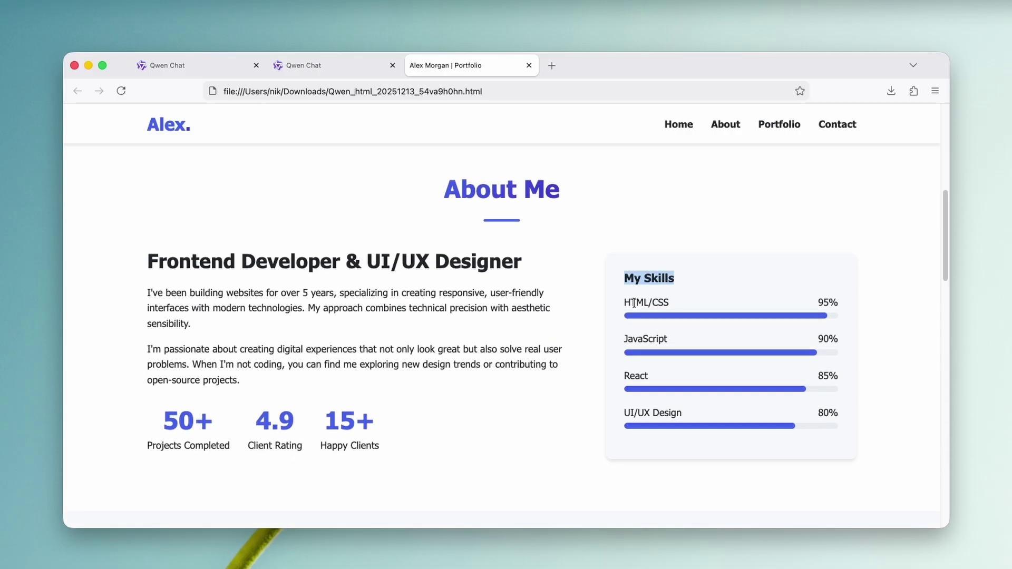
{"action": "double_click", "coordinate": [624, 338]}
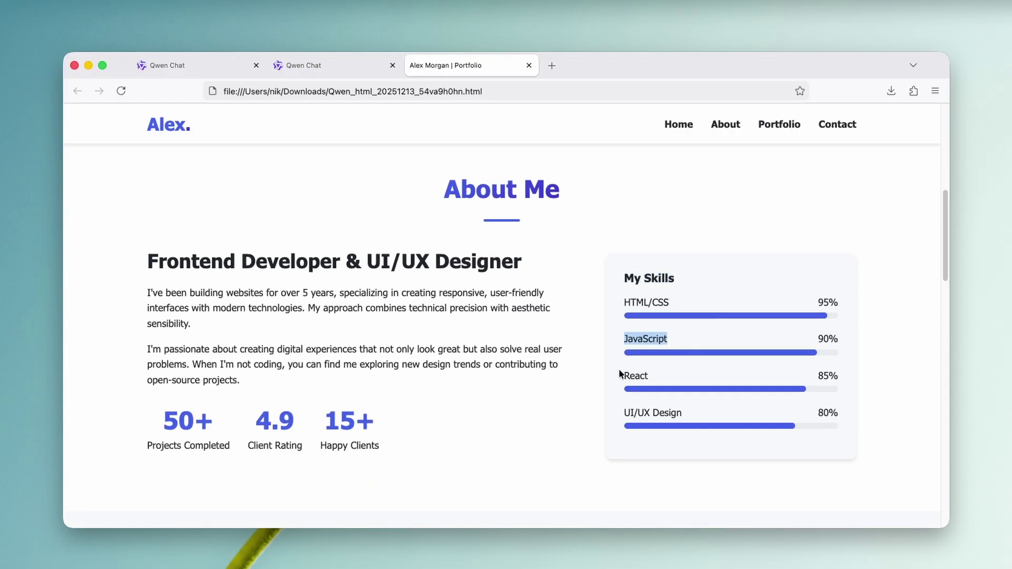
{"action": "double_click", "coordinate": [623, 375]}
{"action": "left_click", "coordinate": [633, 415]}
{"action": "scroll", "coordinate": [649, 359], "scroll_direction": "down", "scroll_amount": 10}
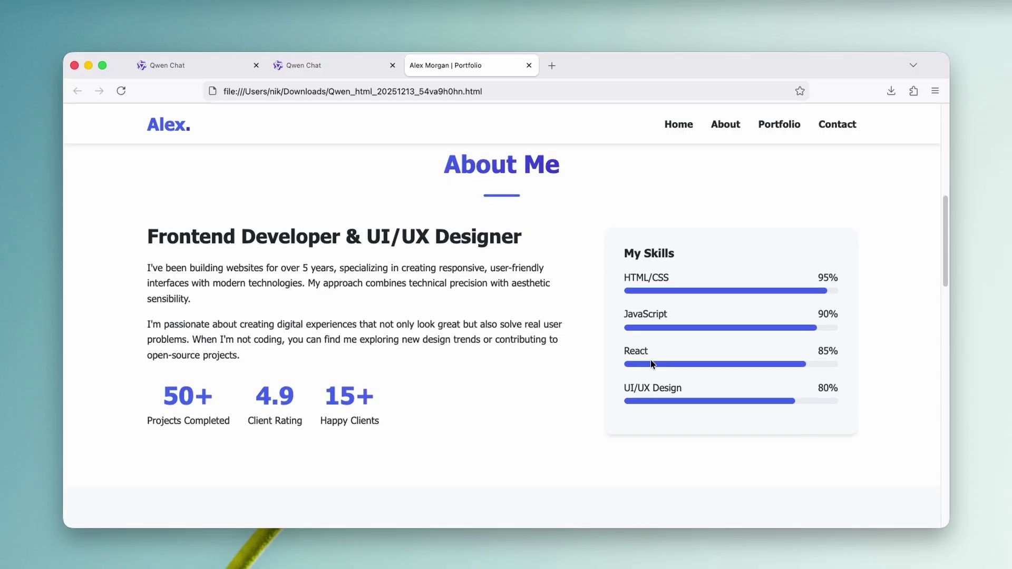
{"action": "scroll", "coordinate": [567, 323], "scroll_direction": "up", "scroll_amount": 3}
{"action": "scroll", "coordinate": [311, 251], "scroll_direction": "down", "scroll_amount": 4}
{"action": "scroll", "coordinate": [469, 194], "scroll_direction": "up", "scroll_amount": 2}
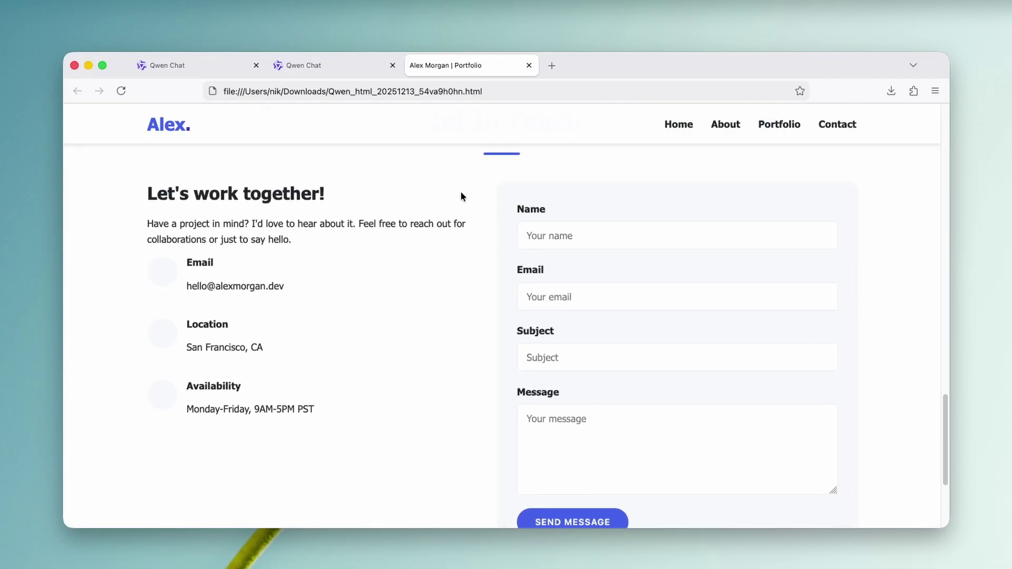
{"action": "scroll", "coordinate": [303, 270], "scroll_direction": "down", "scroll_amount": 4}
{"action": "scroll", "coordinate": [447, 252], "scroll_direction": "up", "scroll_amount": 15}
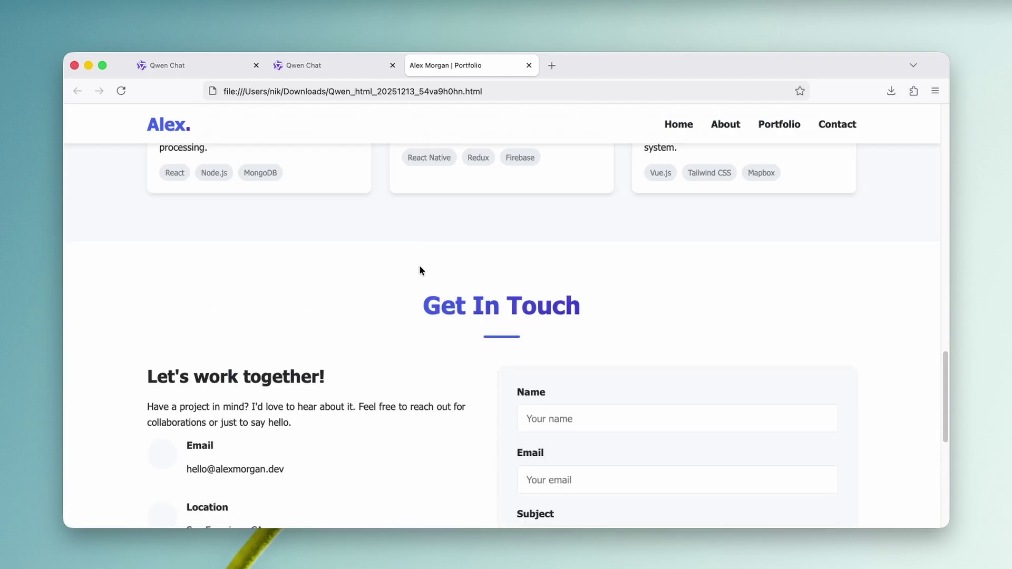
Glance at the other Qwen Chat tab, then return to the rendered portfolio page.
{"action": "left_click", "coordinate": [301, 65]}
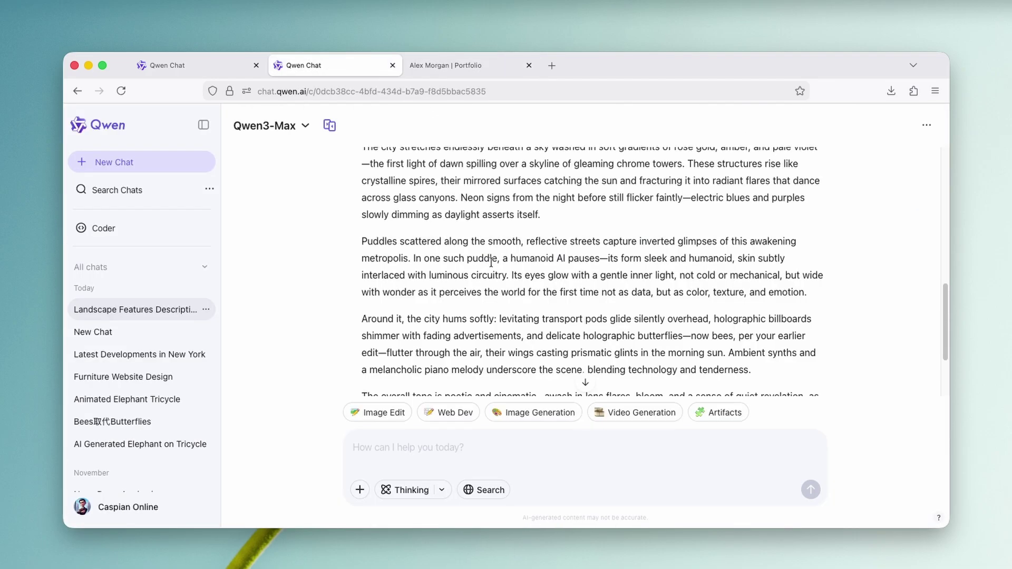
{"action": "scroll", "coordinate": [489, 274], "scroll_direction": "up", "scroll_amount": 10}
{"action": "scroll", "coordinate": [501, 248], "scroll_direction": "down", "scroll_amount": 15}
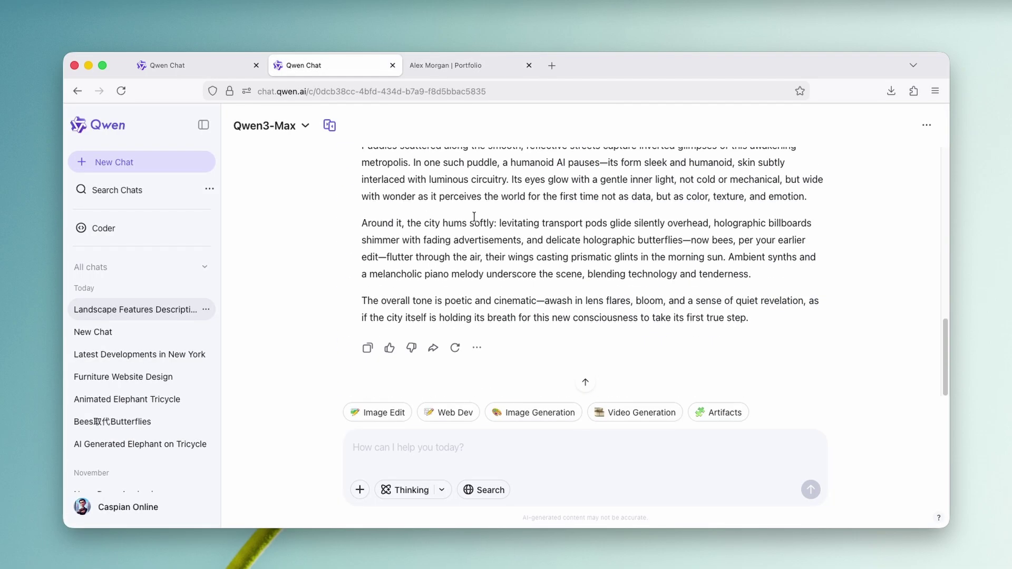
{"action": "left_click", "coordinate": [472, 69]}
{"action": "scroll", "coordinate": [484, 247], "scroll_direction": "up", "scroll_amount": 10}
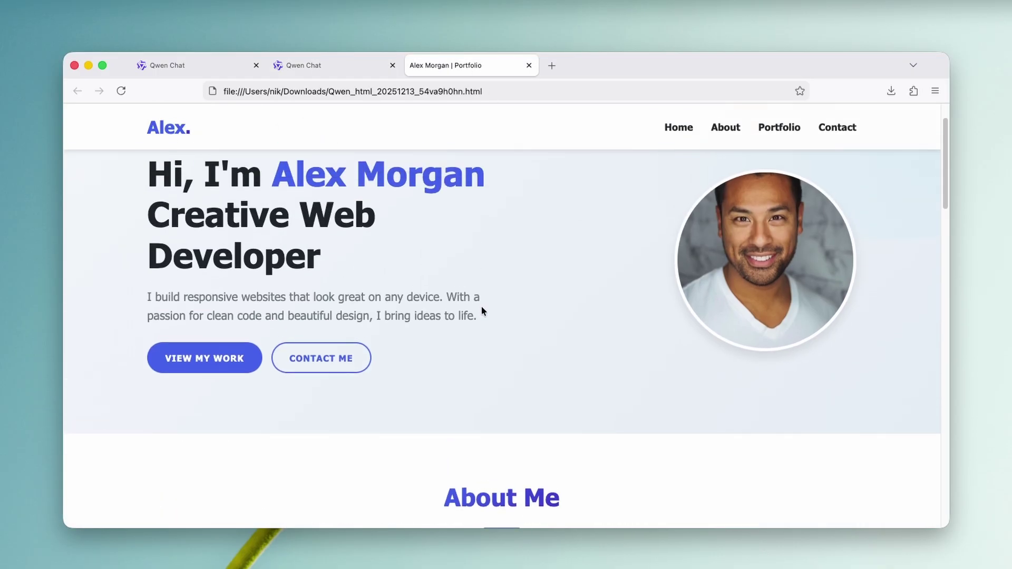
Switch to the 'France Travel Itinerary Tips' chat and look it over.
{"action": "left_click", "coordinate": [303, 65]}
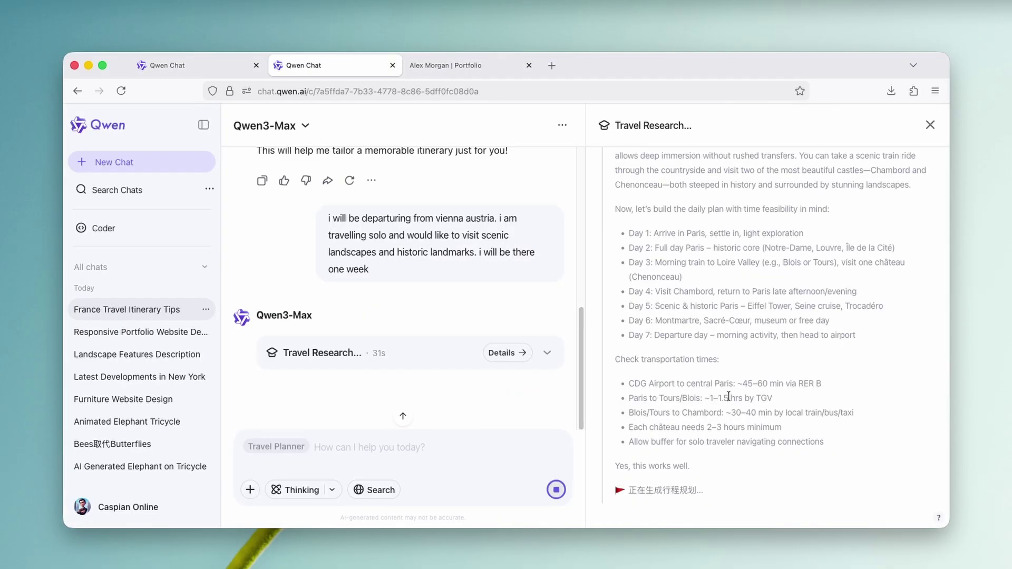
{"action": "scroll", "coordinate": [727, 393], "scroll_direction": "up", "scroll_amount": 10}
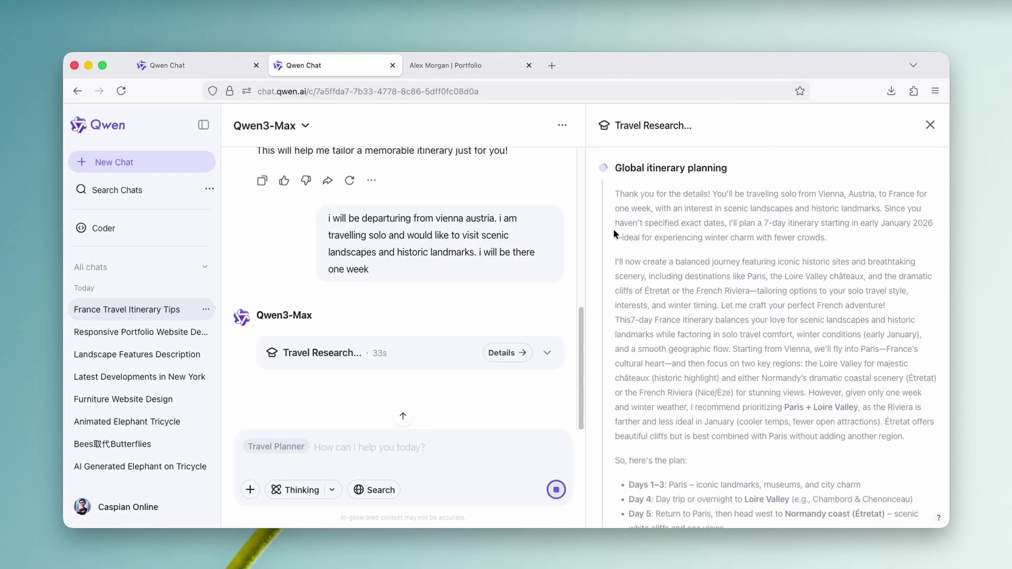
{"action": "right_click", "coordinate": [117, 122]}
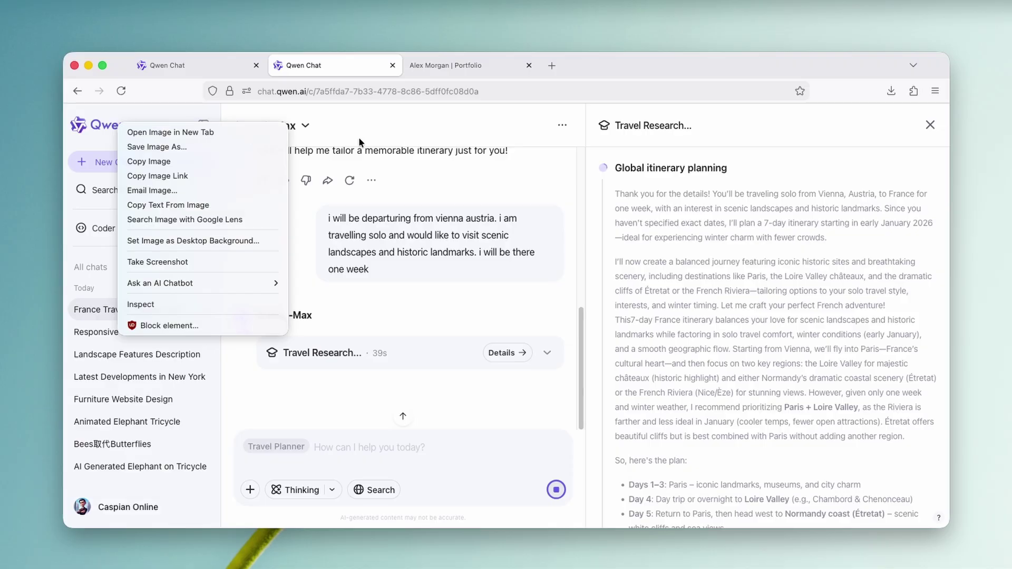
{"action": "key", "text": "Escape"}
{"action": "key", "text": "super+l"}
Start a new chat and expand every prompt category, including Travel Planner, Code and News.
{"action": "left_click", "coordinate": [127, 162]}
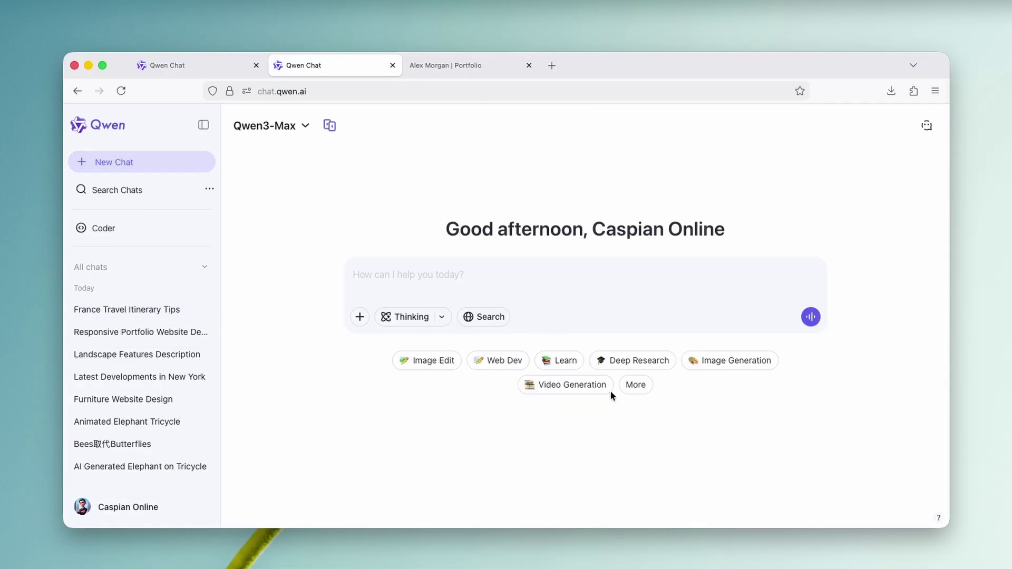
{"action": "left_click", "coordinate": [636, 386]}
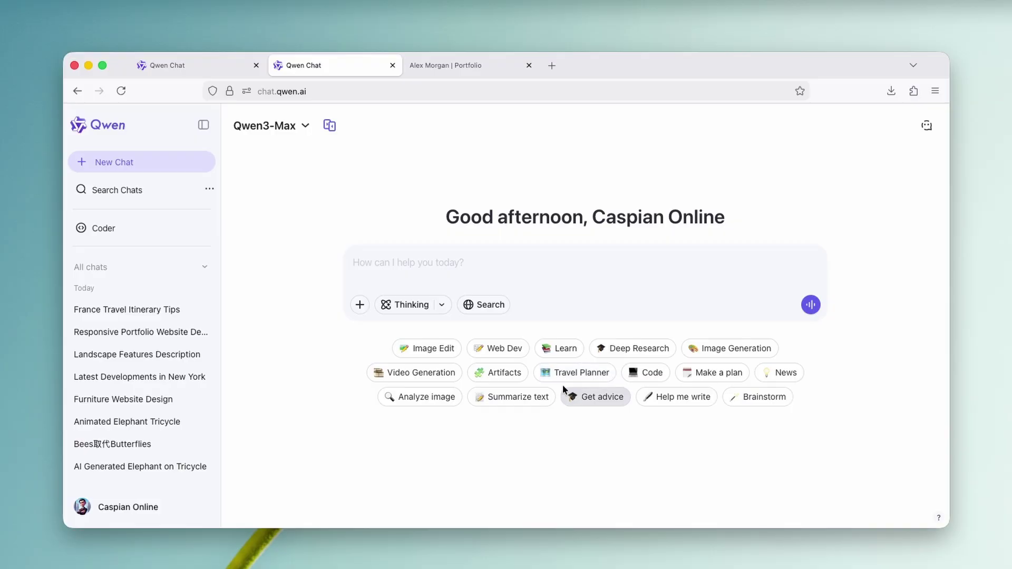